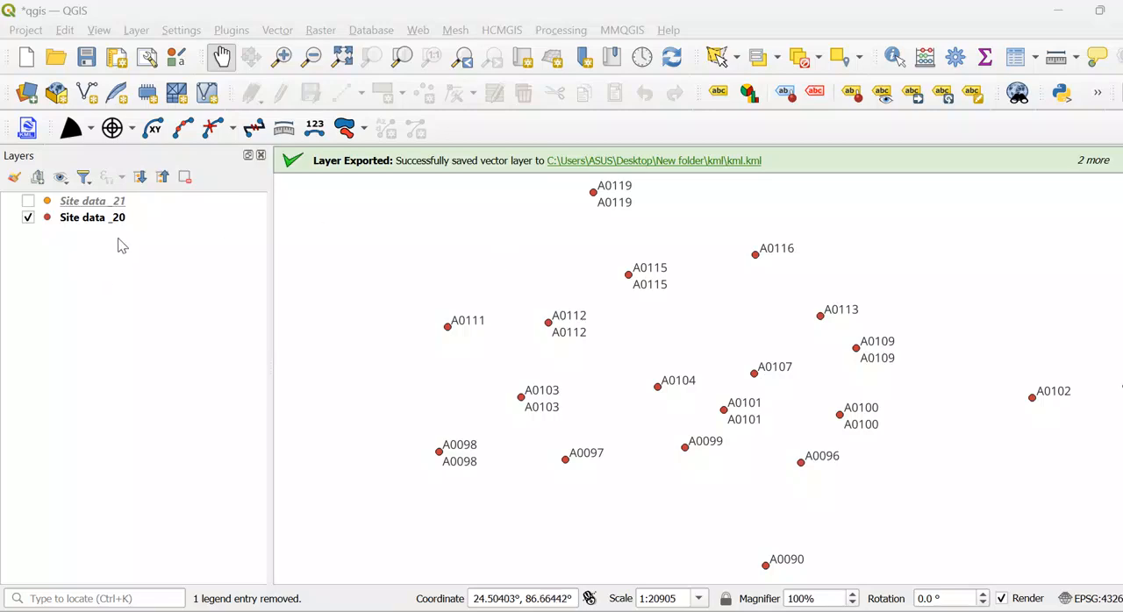
pyautogui.click(137, 31)
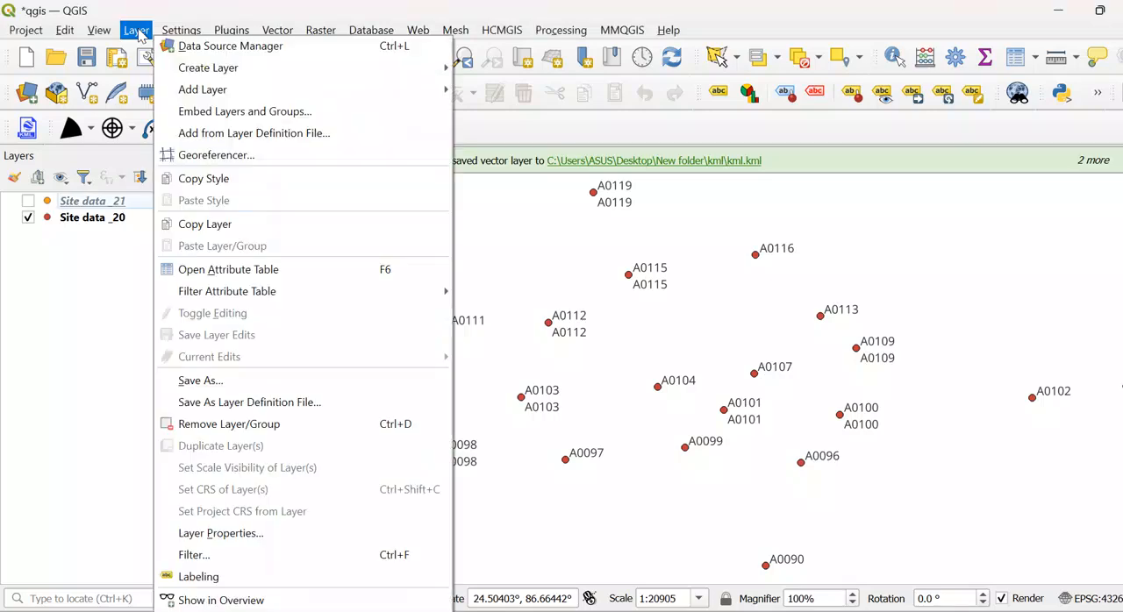
pyautogui.moveTo(211, 75)
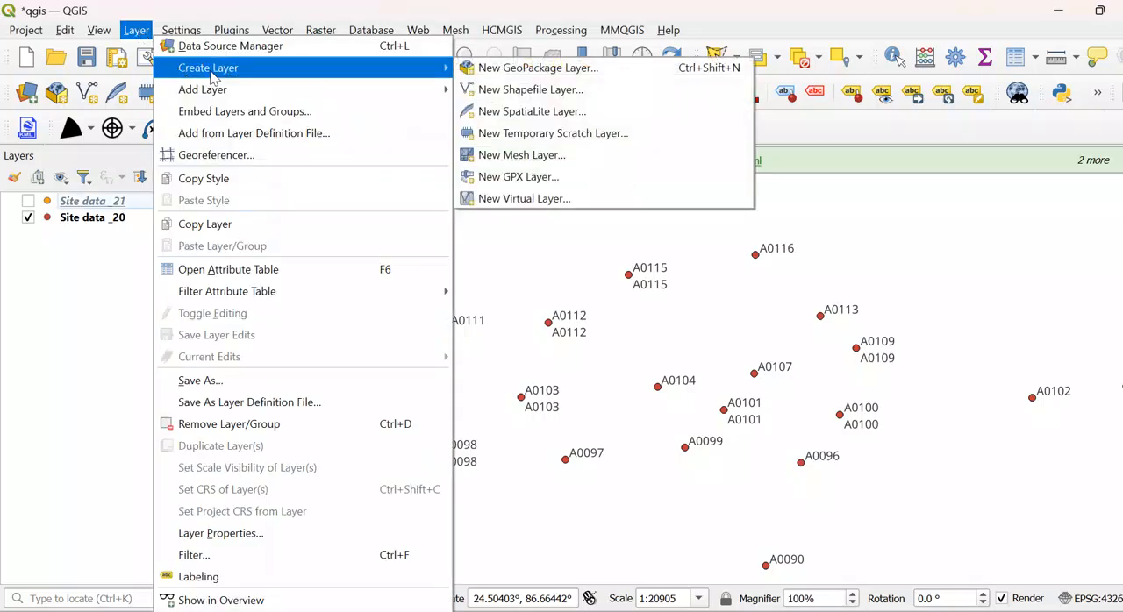
pyautogui.click(137, 32)
pyautogui.click(136, 32)
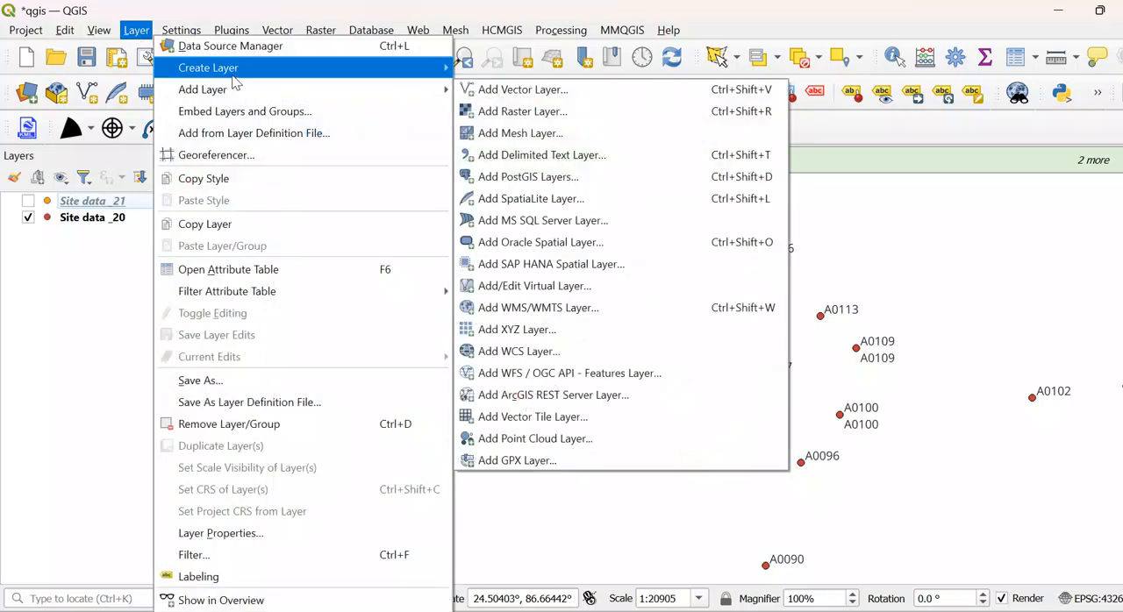
pyautogui.moveTo(262, 77)
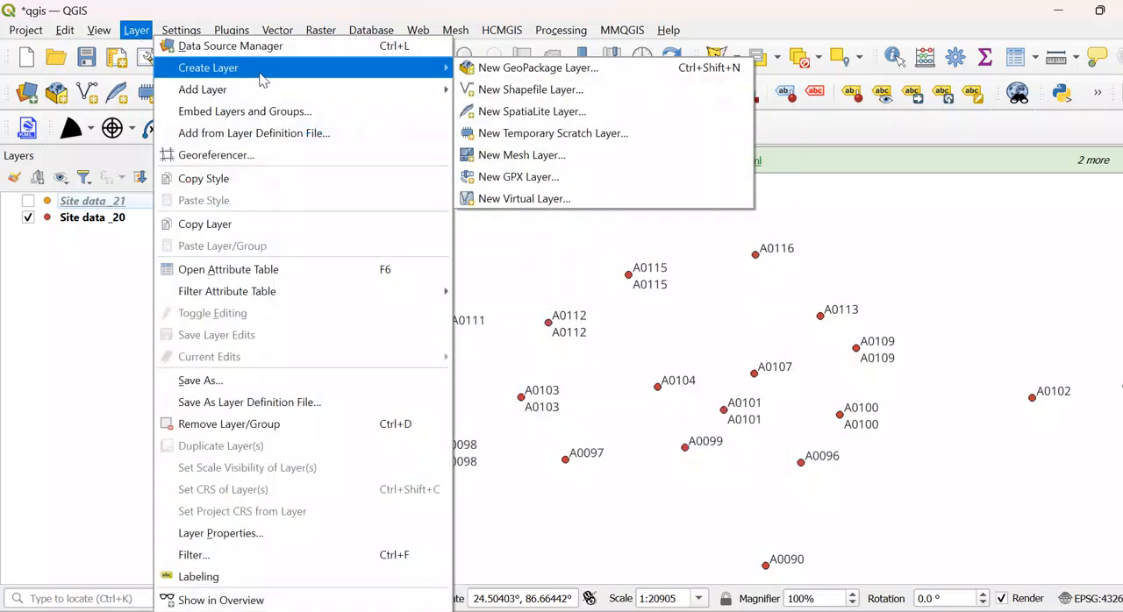
pyautogui.click(42, 395)
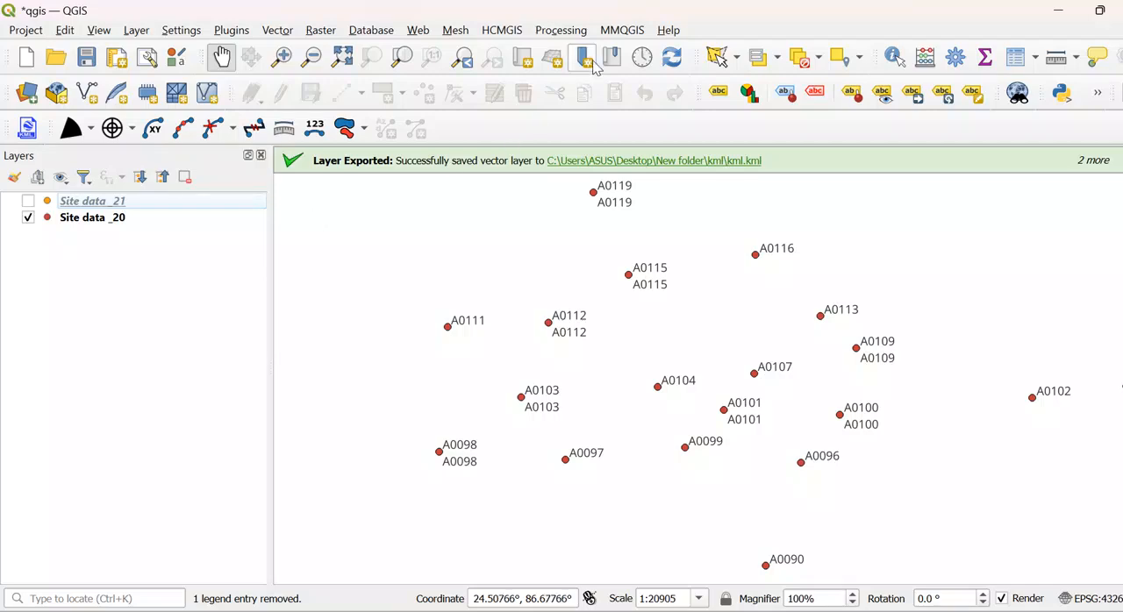
# - Add the Google Satellite Hybrid basemap, place it beneath the site data layers and hide it
pyautogui.click(518, 30)
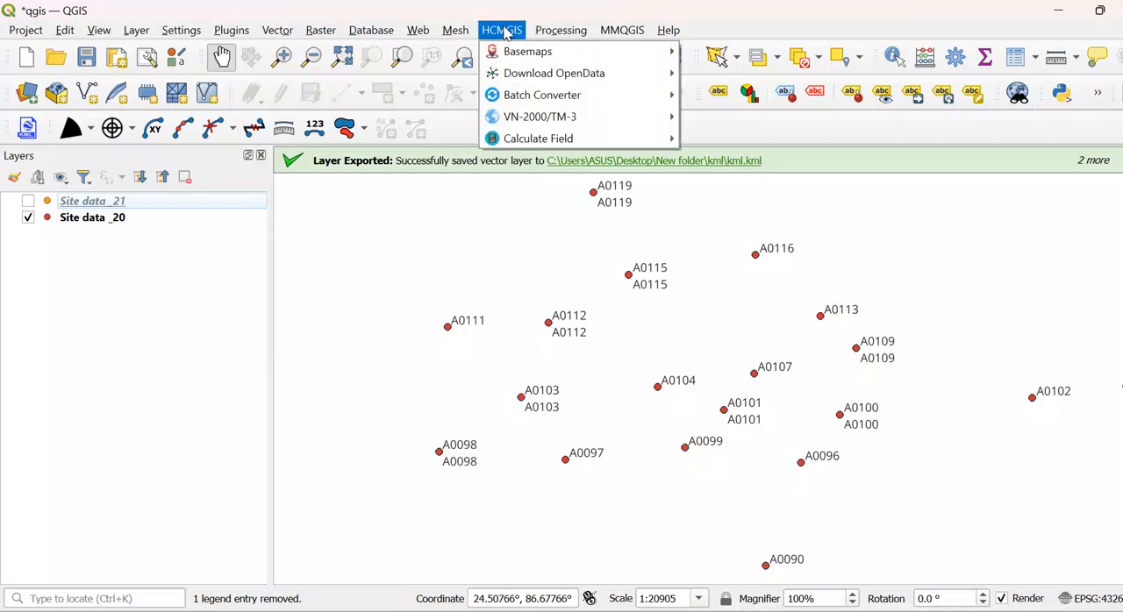
pyautogui.moveTo(614, 52)
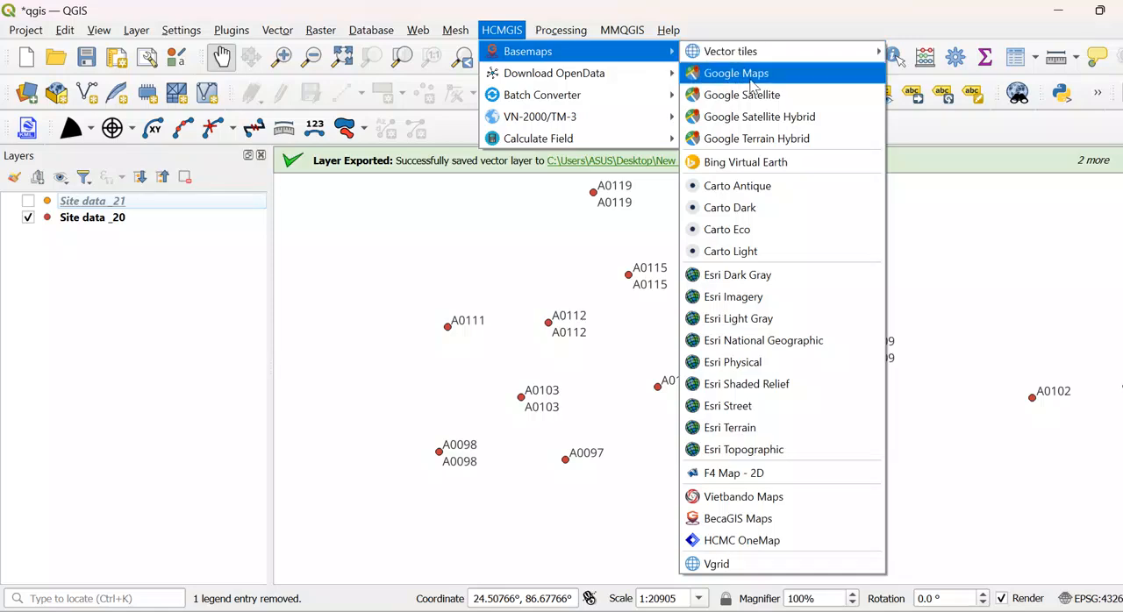
pyautogui.click(745, 123)
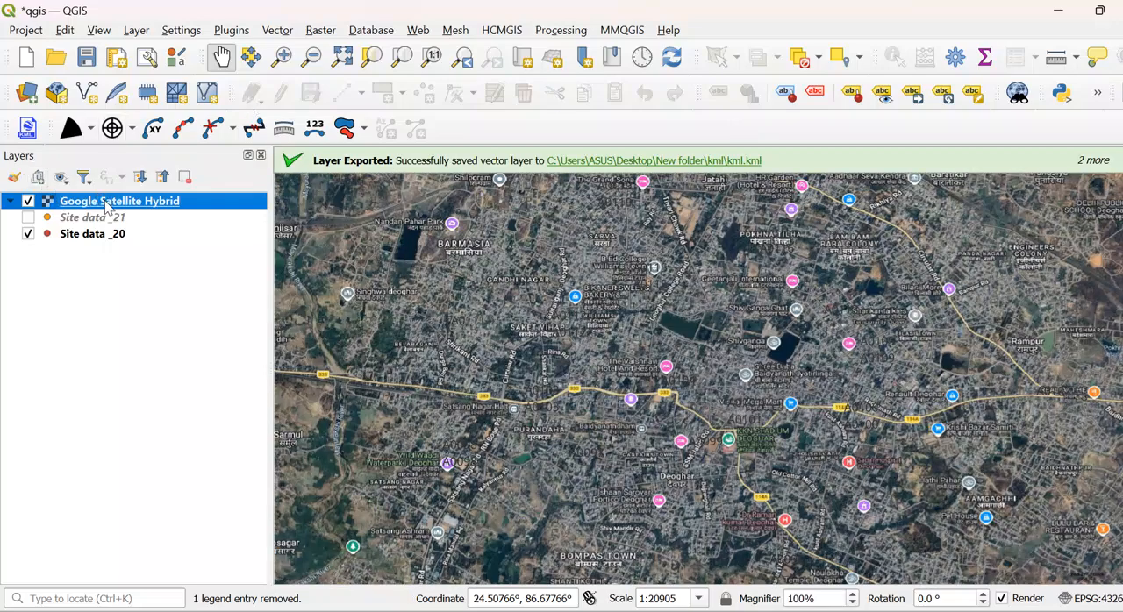
pyautogui.moveTo(106, 204); pyautogui.dragTo(105, 269)
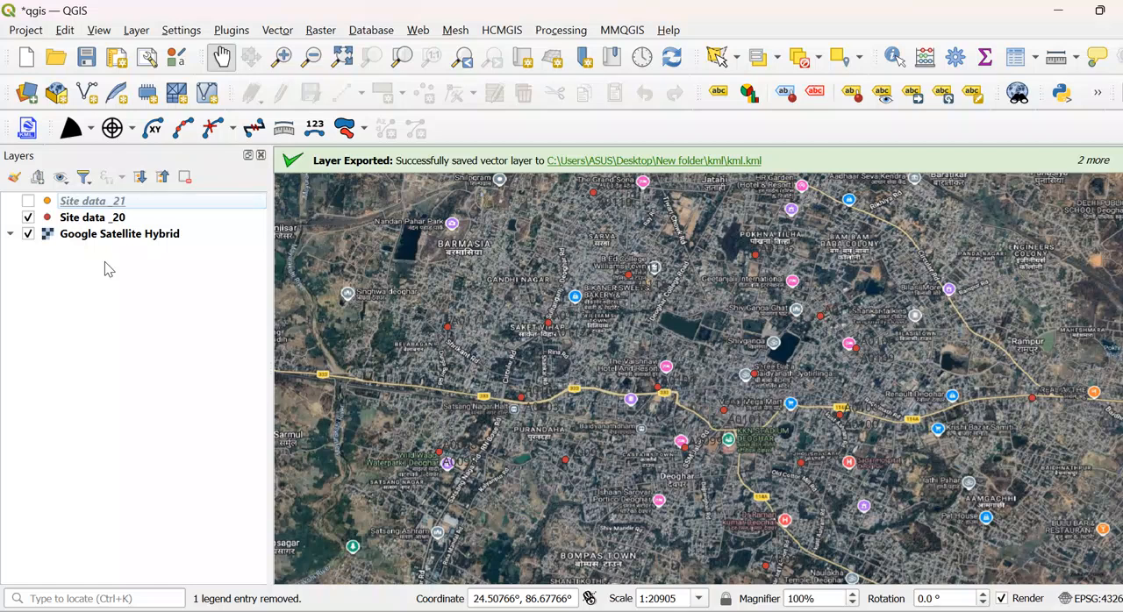
pyautogui.click(28, 234)
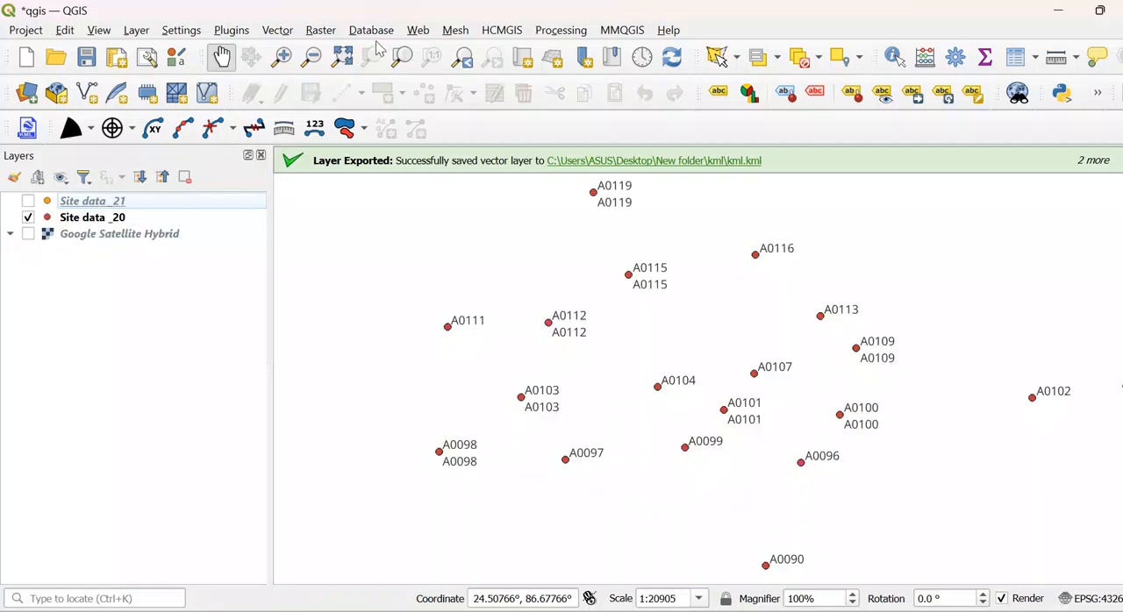
# - Add the Google Maps basemap and place it beneath all the other layers
pyautogui.click(514, 33)
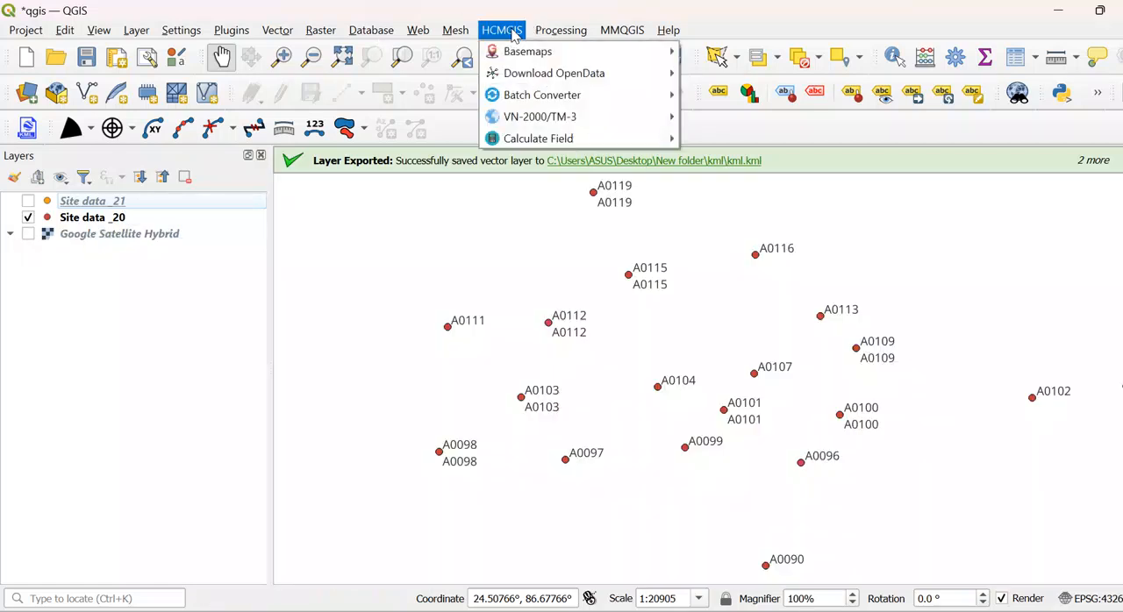
pyautogui.moveTo(544, 51)
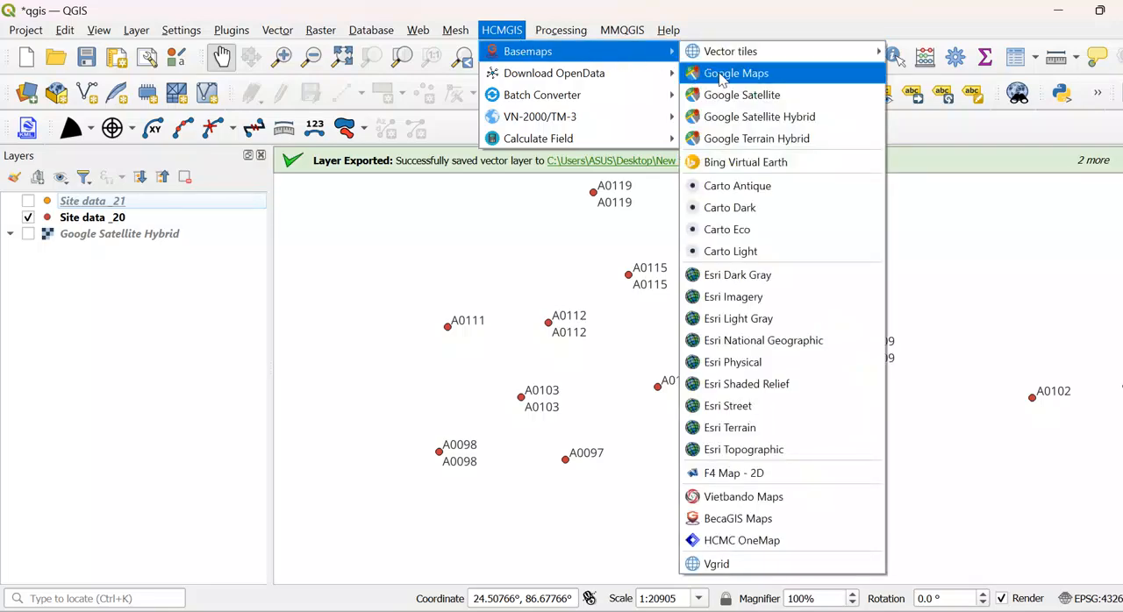
pyautogui.click(719, 74)
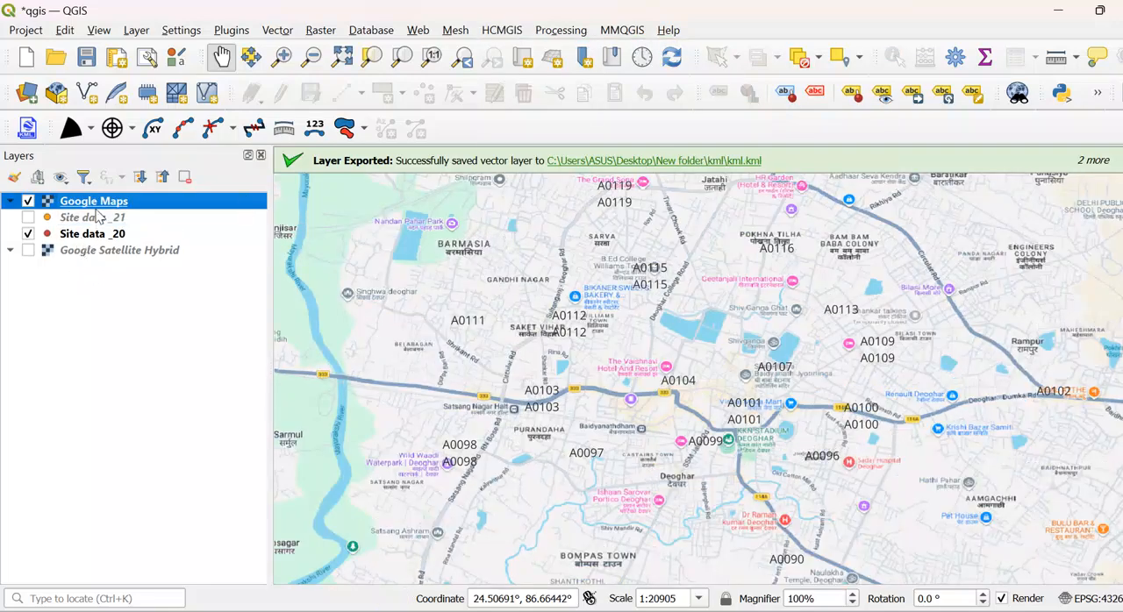
pyautogui.moveTo(94, 207); pyautogui.dragTo(42, 267)
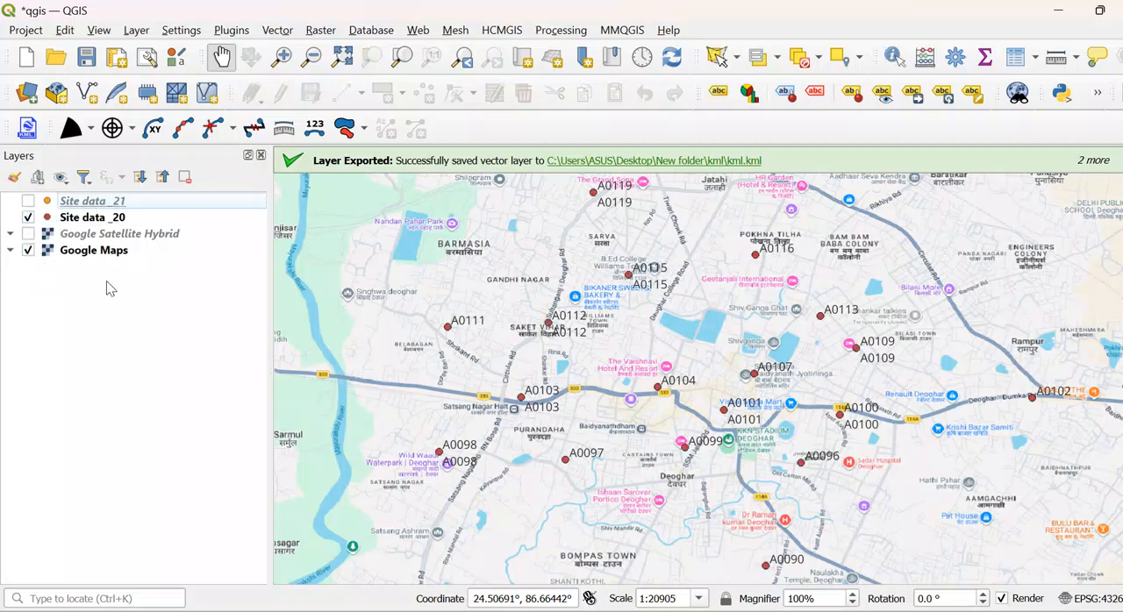
# - Remove the Google Satellite Hybrid layer from the project
pyautogui.click(107, 235)
pyautogui.rightClick(107, 237)
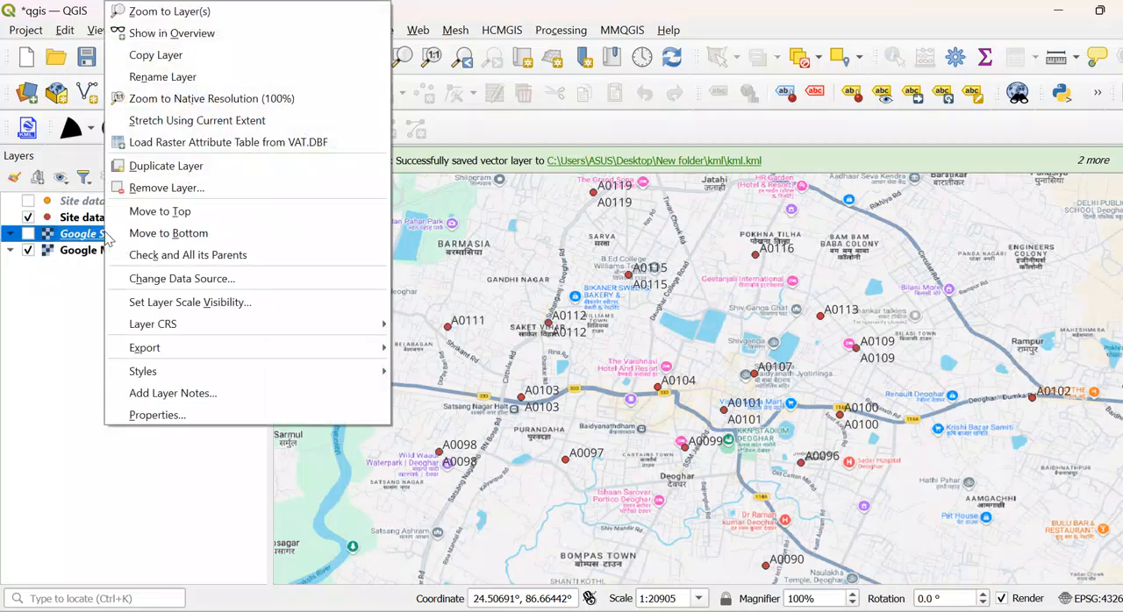
pyautogui.click(175, 188)
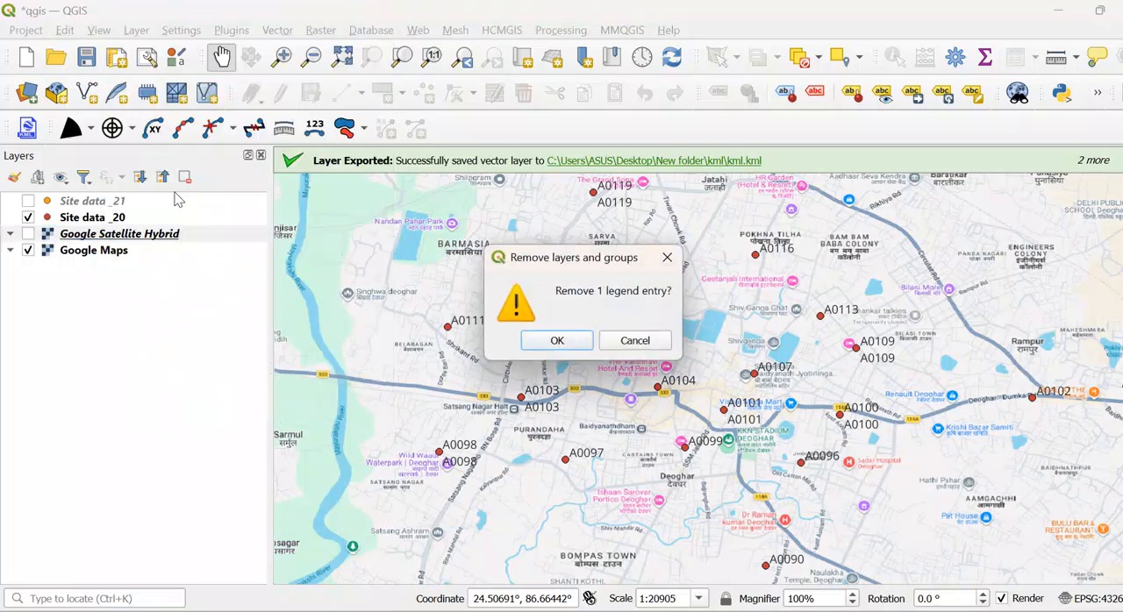
pyautogui.click(558, 342)
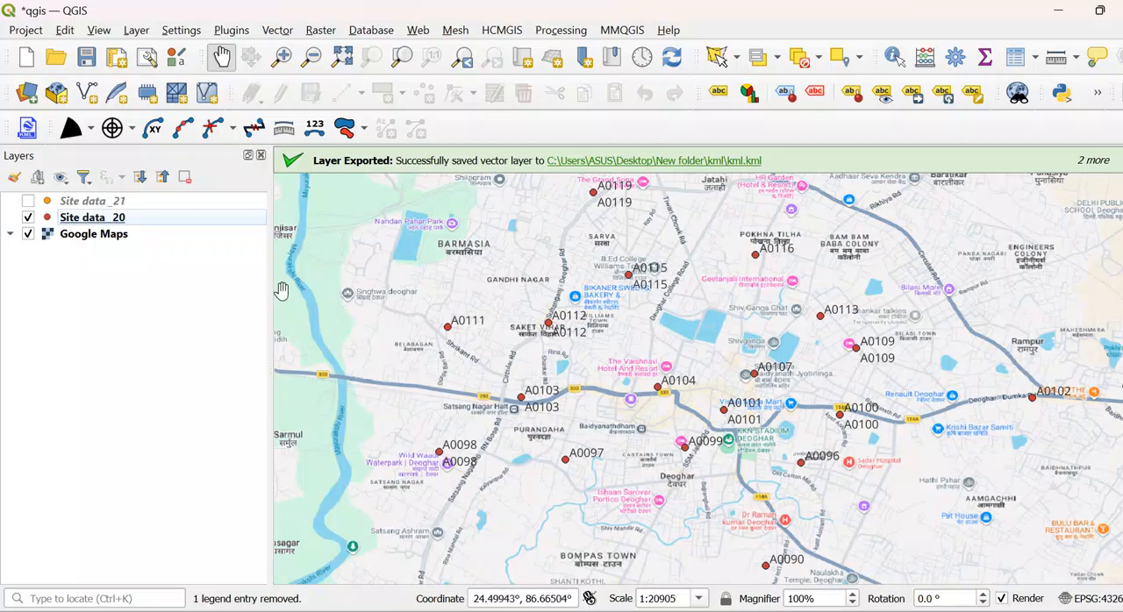
# - Start a new shapefile layer and create a folder named boundary for it inside the Desktop's New folder
pyautogui.click(136, 30)
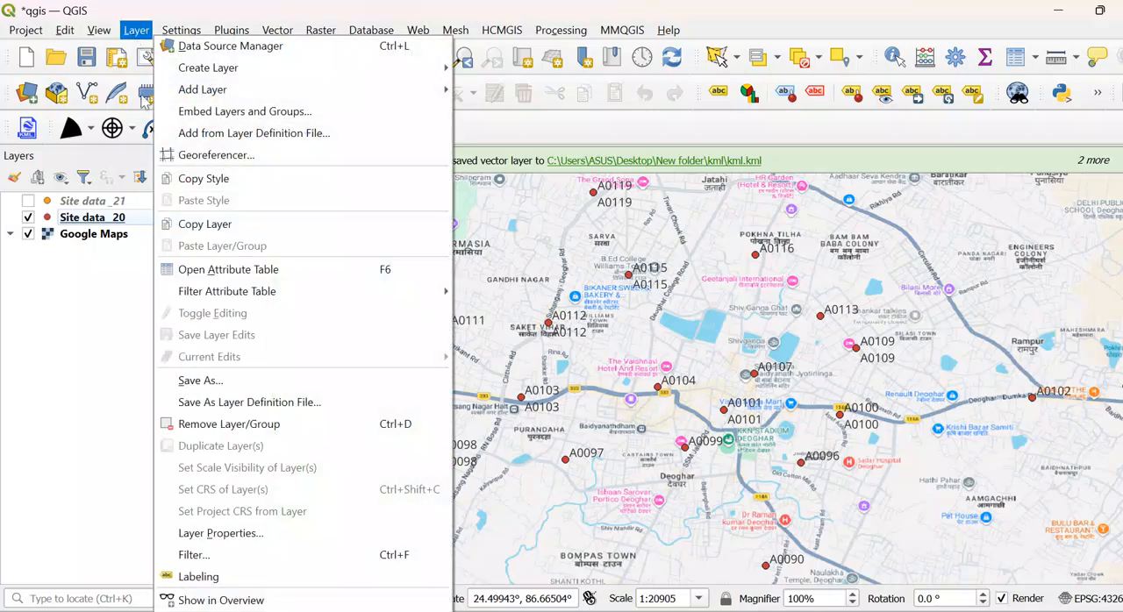
pyautogui.moveTo(367, 77)
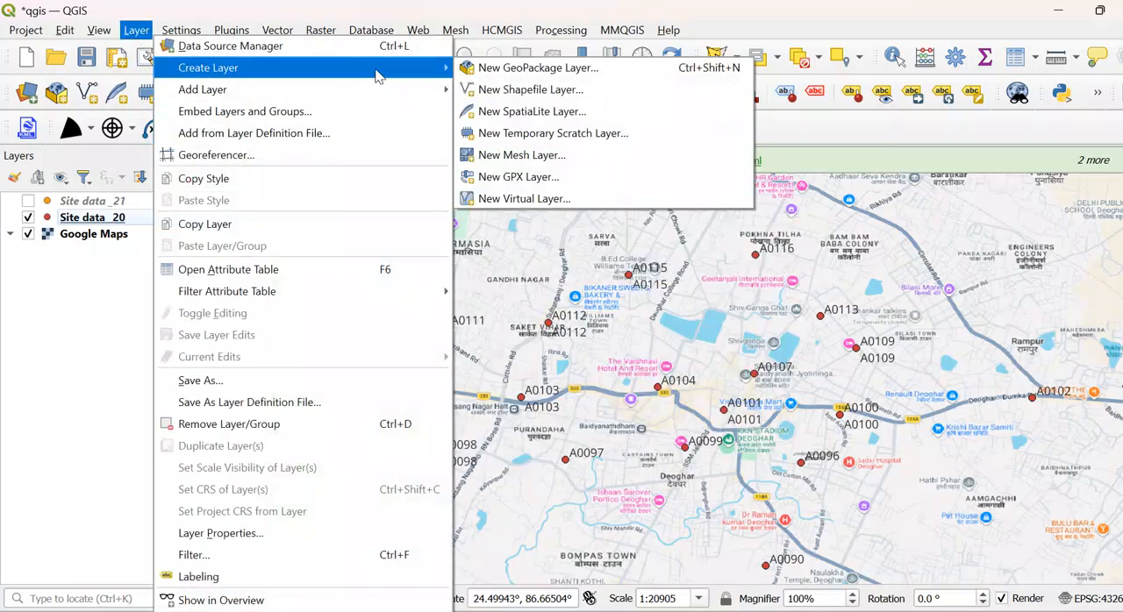
pyautogui.click(497, 92)
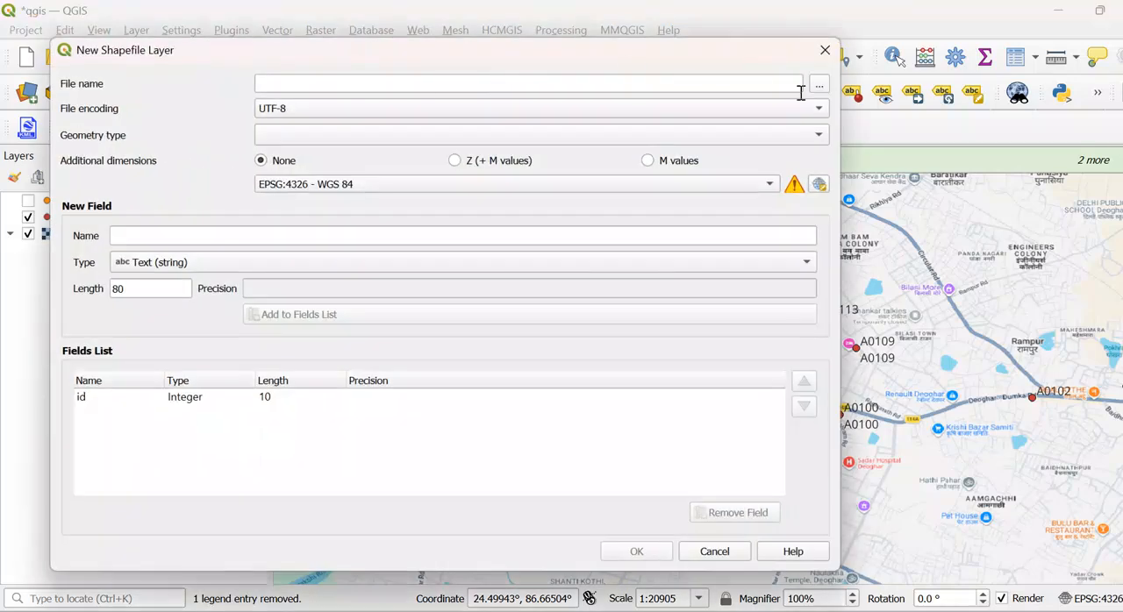
pyautogui.click(820, 85)
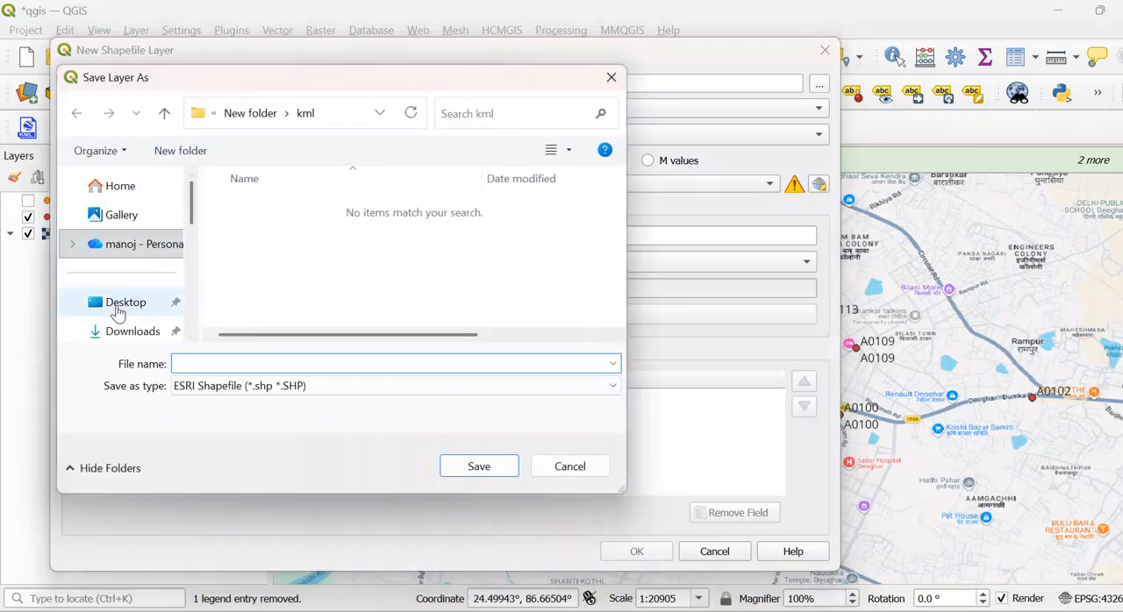
pyautogui.click(162, 123)
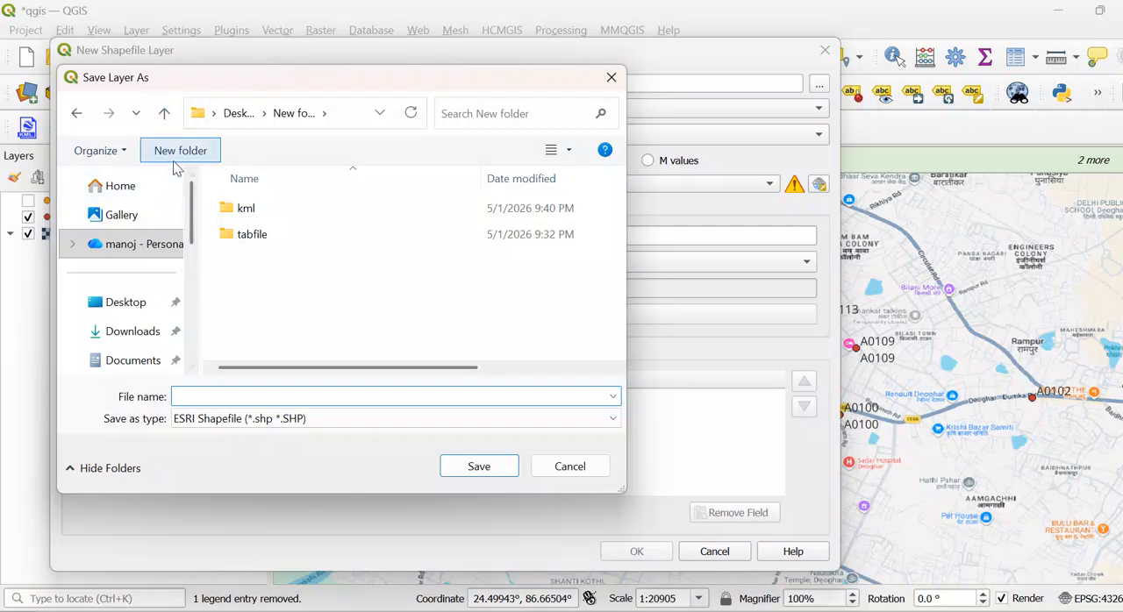
pyautogui.click(177, 154)
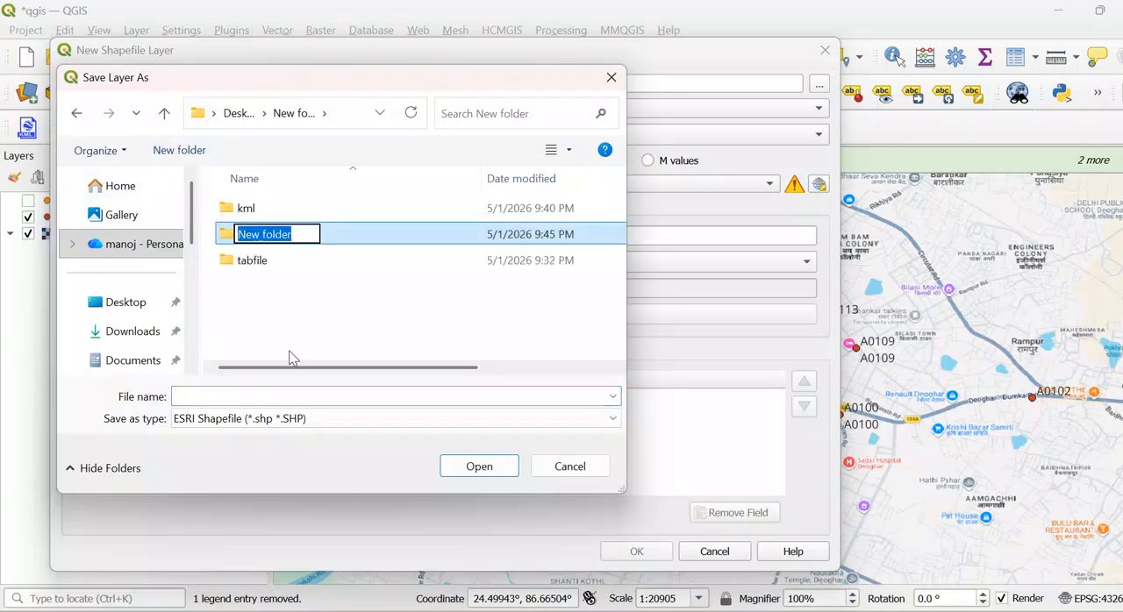
pyautogui.write('bound')
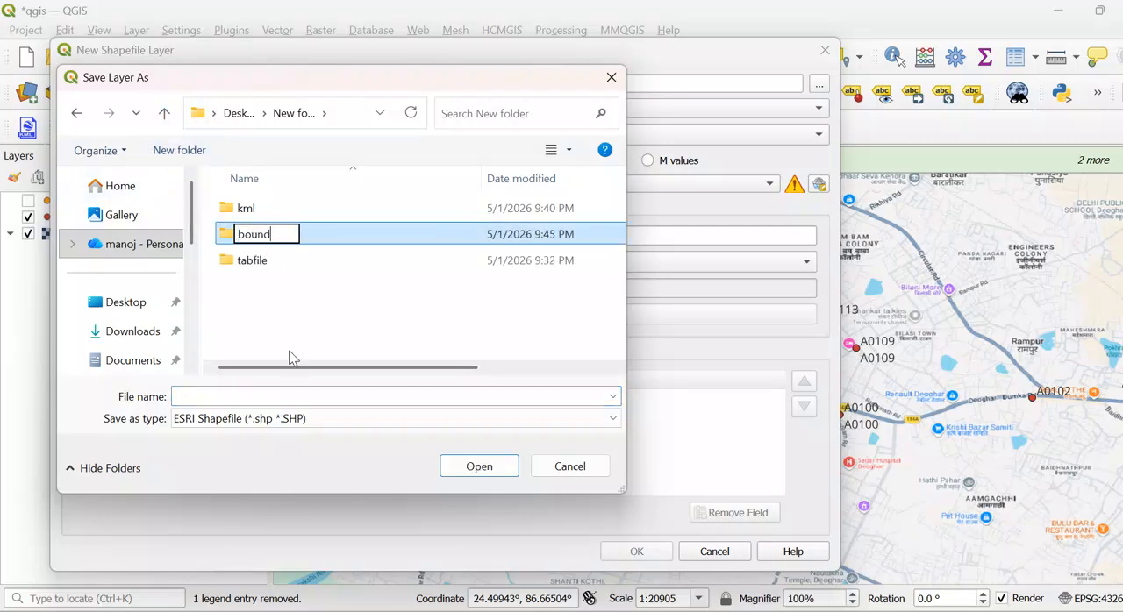
pyautogui.write('ary')
pyautogui.click(293, 358)
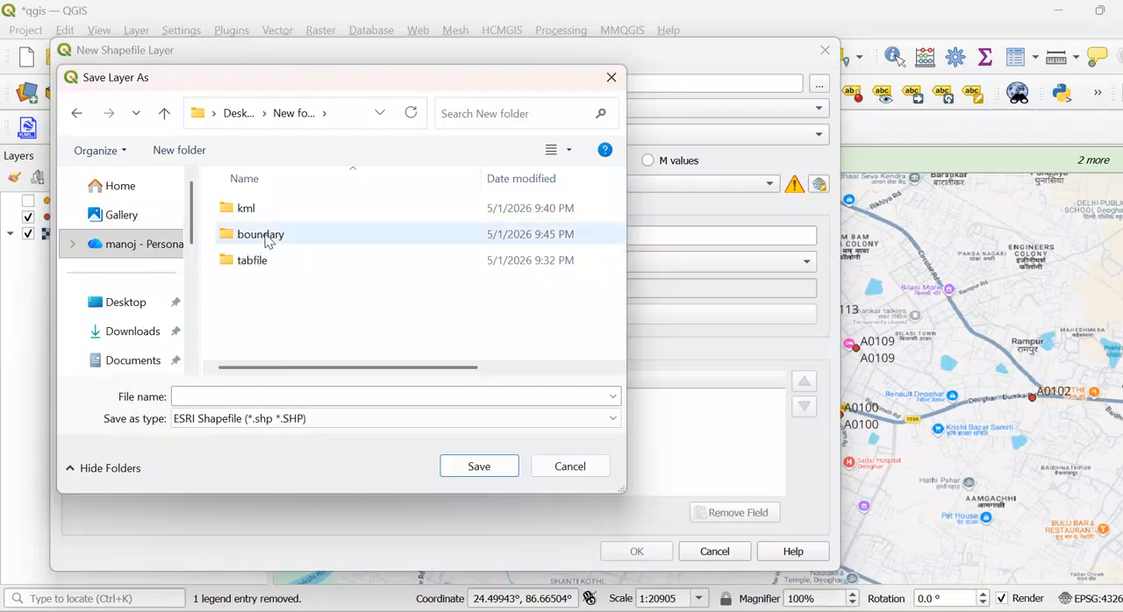
# - Set the new shapefile to be saved in the boundary folder under the file name green
pyautogui.click(266, 242)
pyautogui.doubleClick(266, 237)
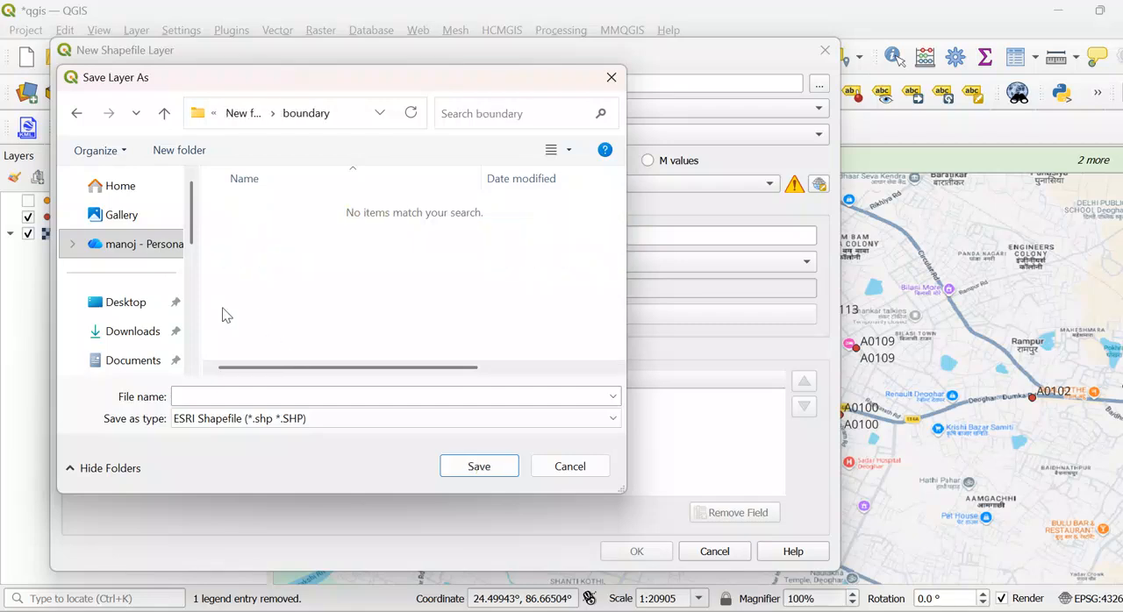
pyautogui.click(205, 395)
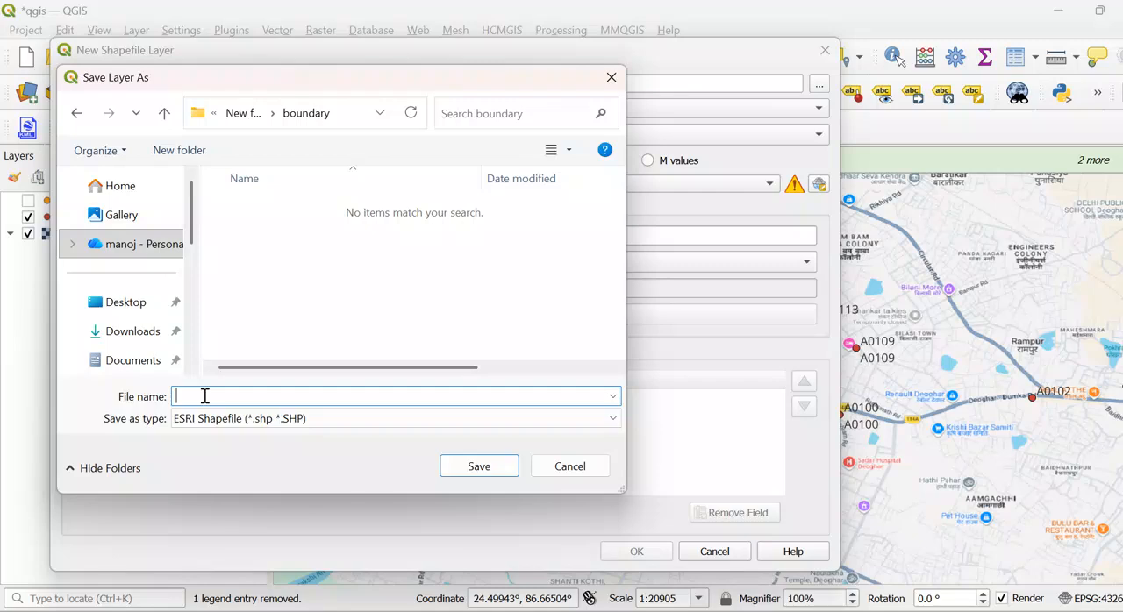
pyautogui.write('green')
pyautogui.click(479, 466)
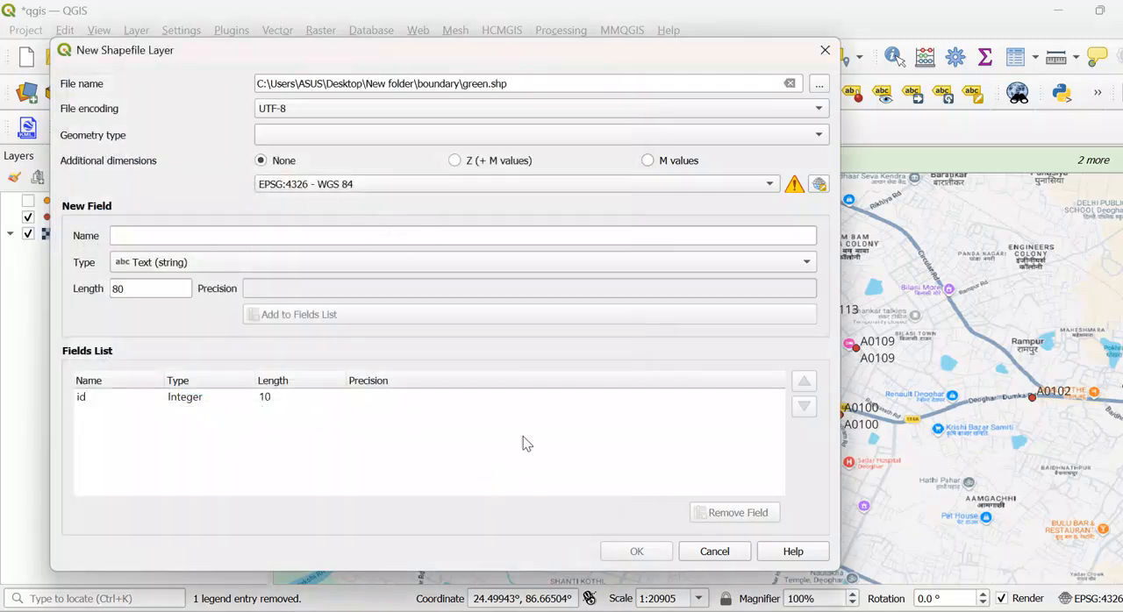
pyautogui.click(231, 234)
pyautogui.write('56')
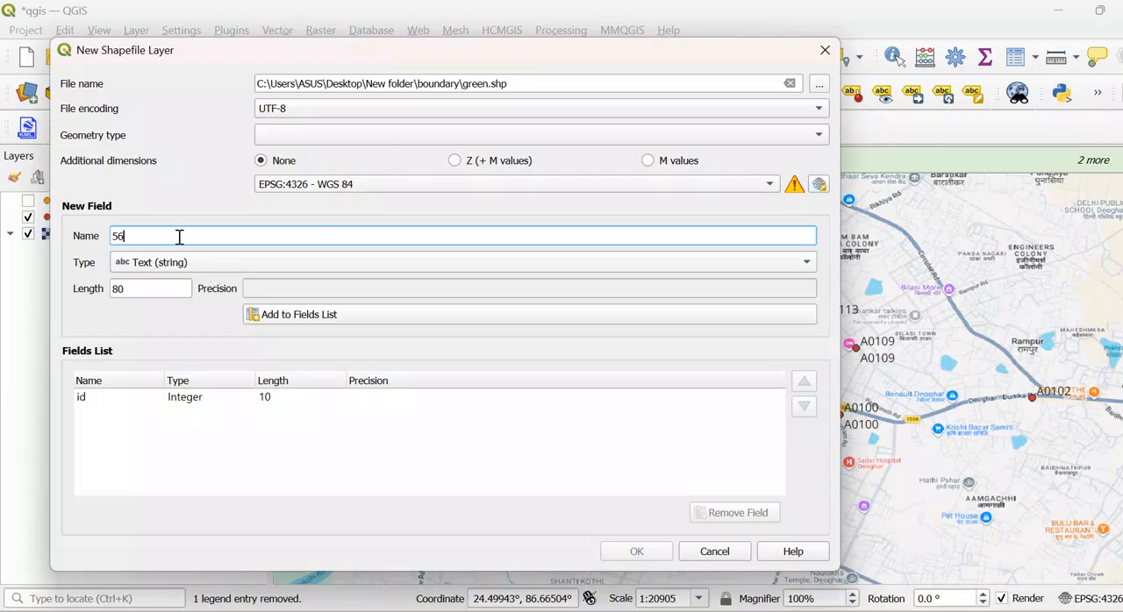
pyautogui.press('BackSpace')
pyautogui.press('BackSpace')
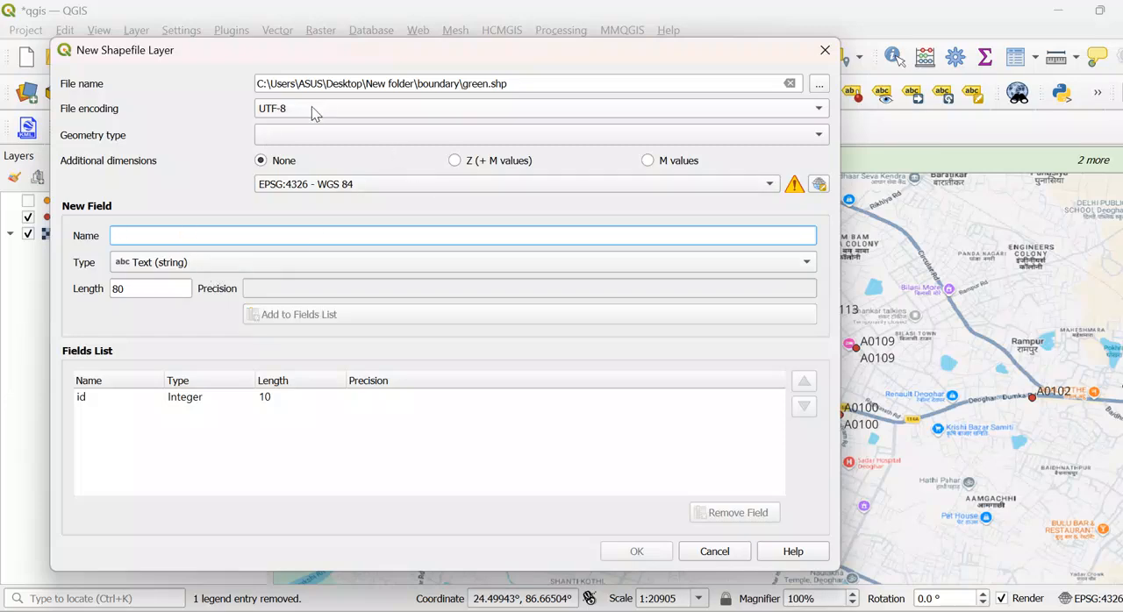
# - Set the new shapefile's geometry type to Polygon and create the layer
pyautogui.click(323, 137)
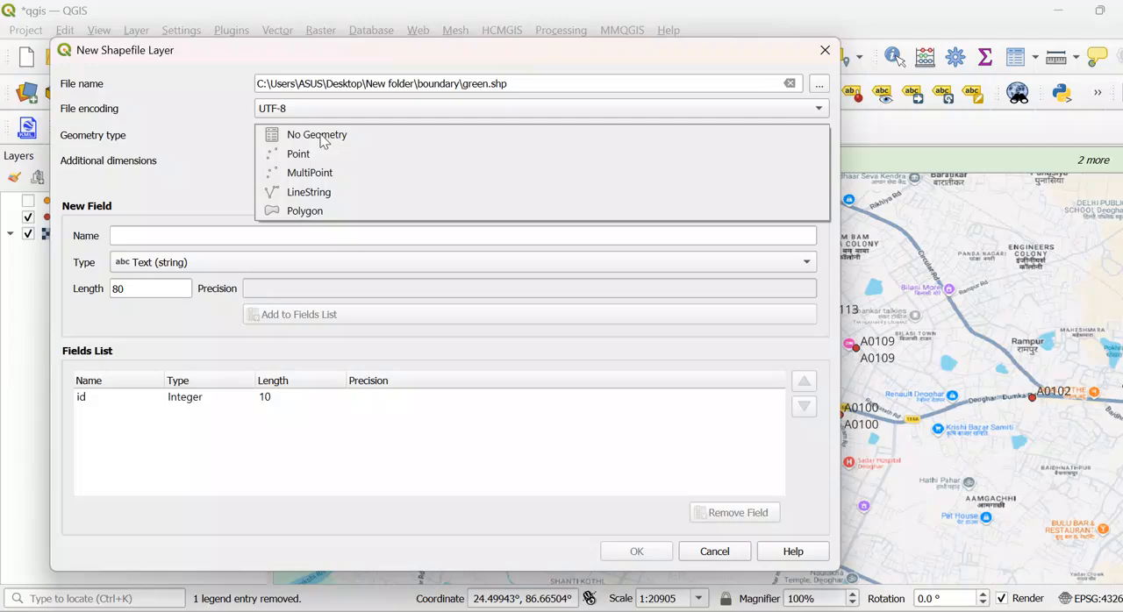
pyautogui.click(313, 212)
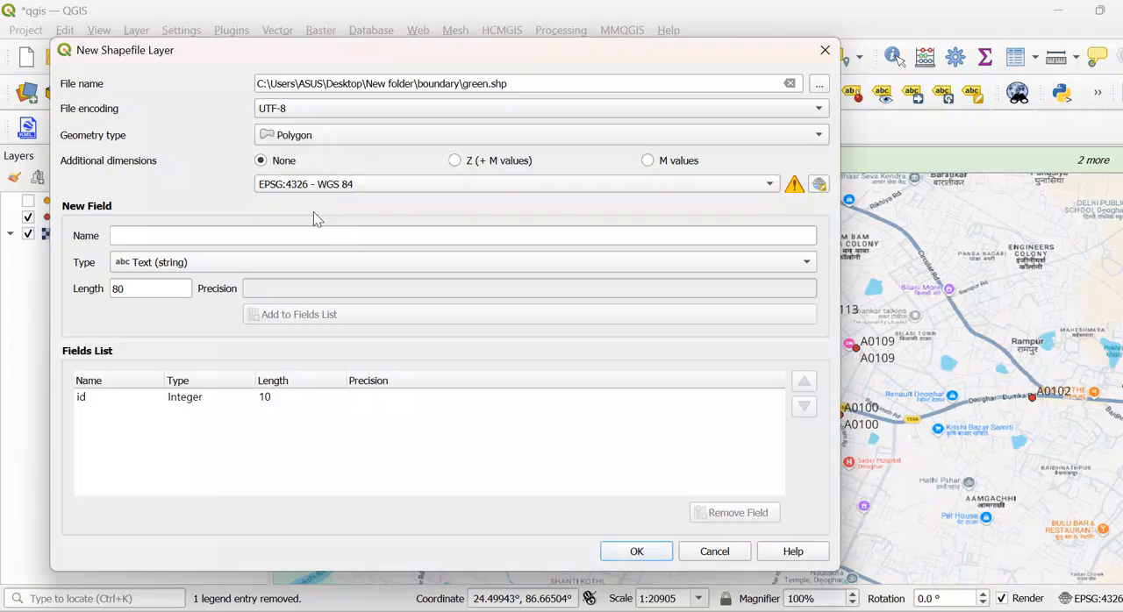
pyautogui.click(637, 551)
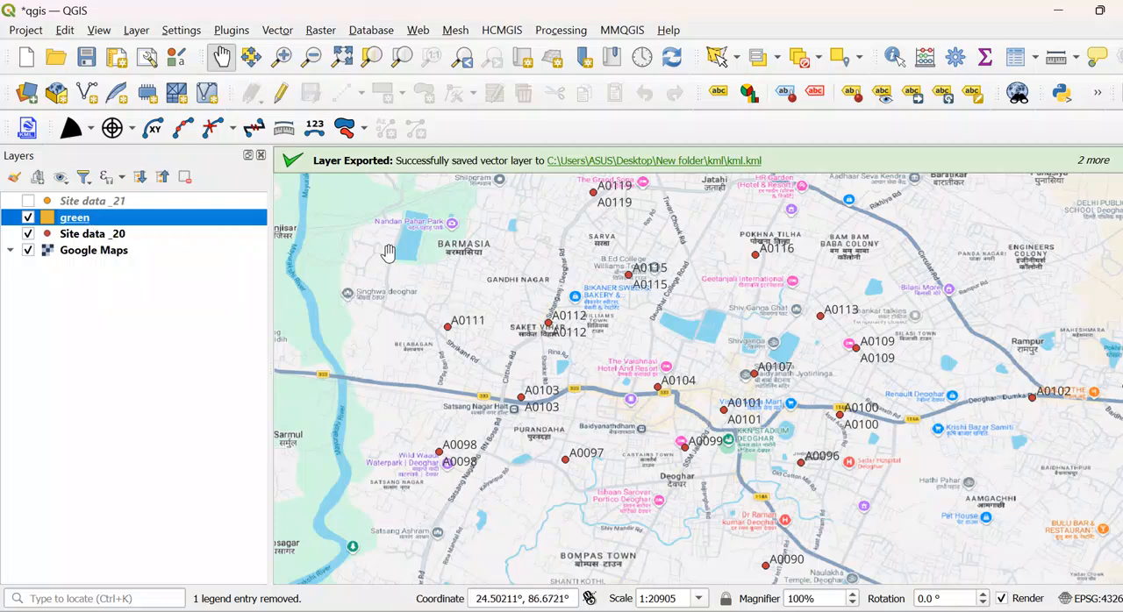
# - Turn on editing for the green polygon layer
pyautogui.rightClick(84, 219)
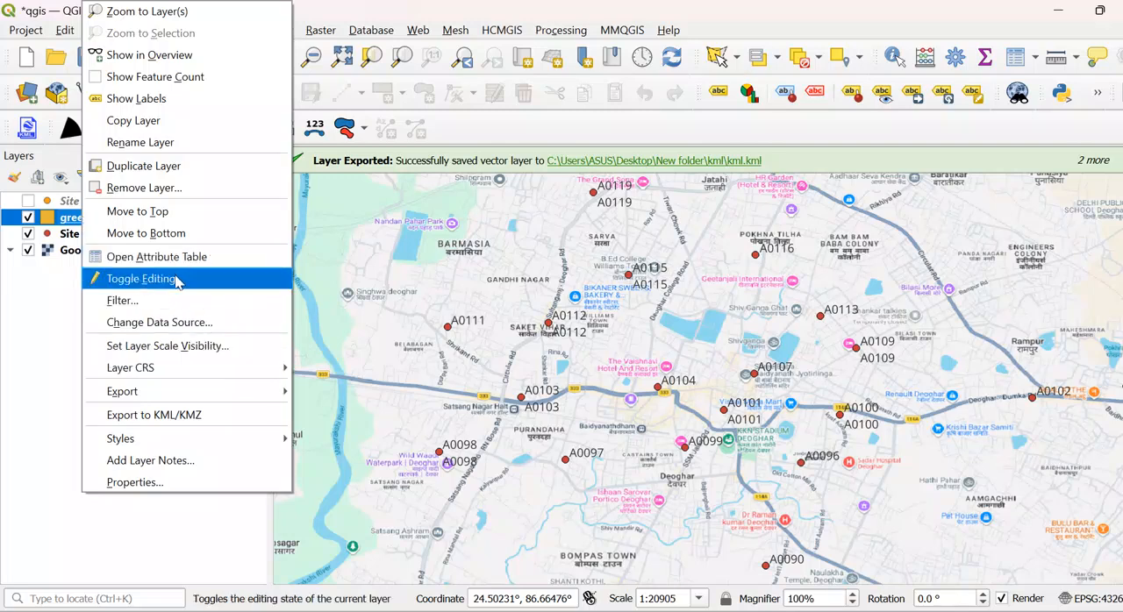
pyautogui.click(11, 330)
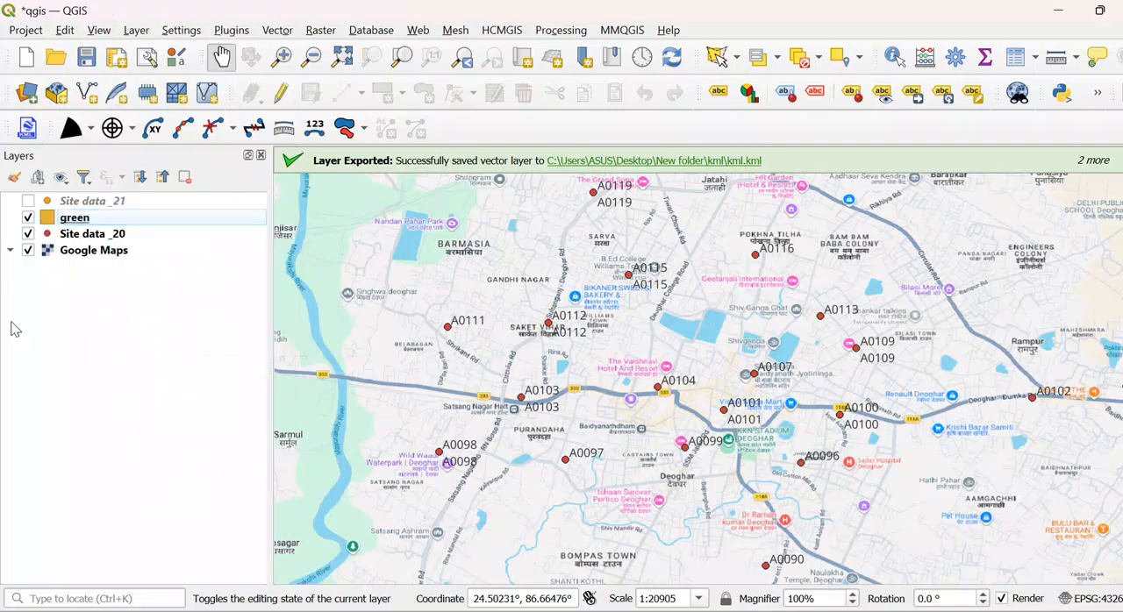
pyautogui.click(282, 93)
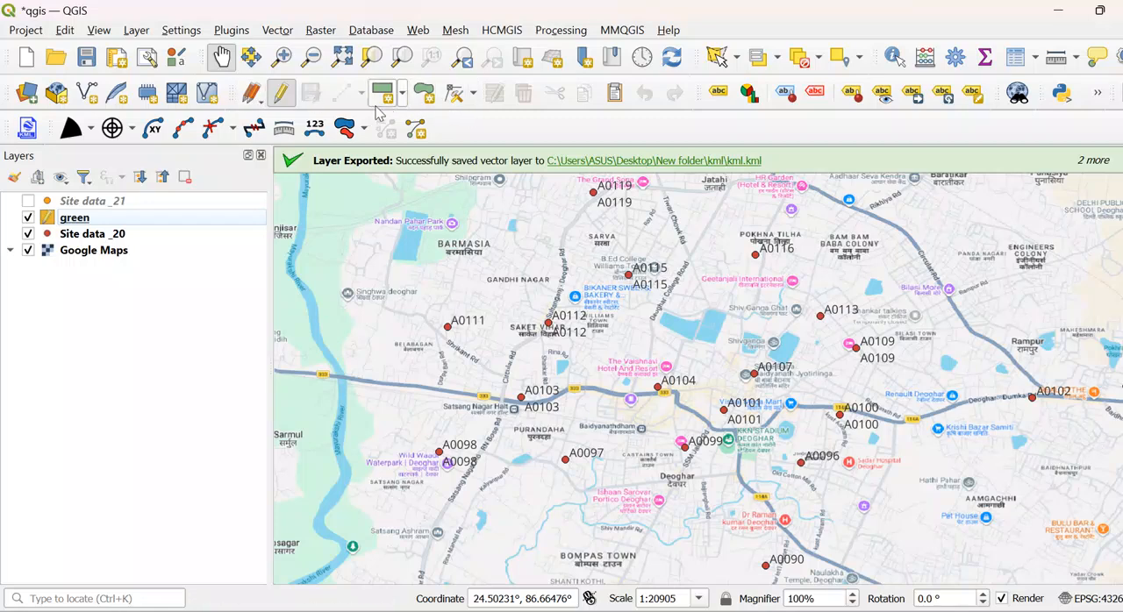
pyautogui.click(276, 98)
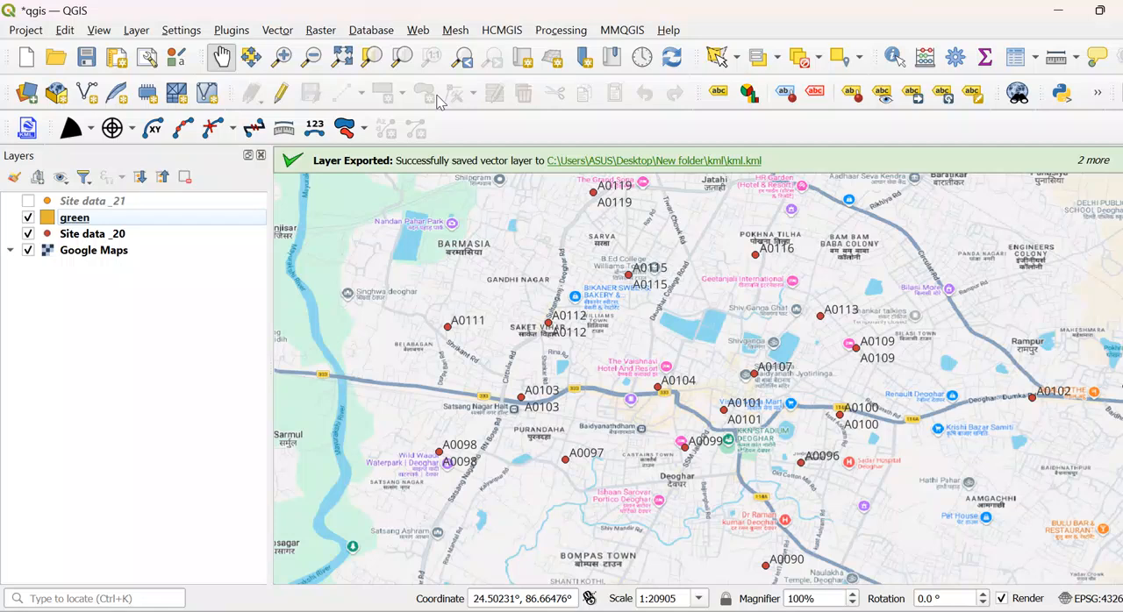
pyautogui.click(280, 99)
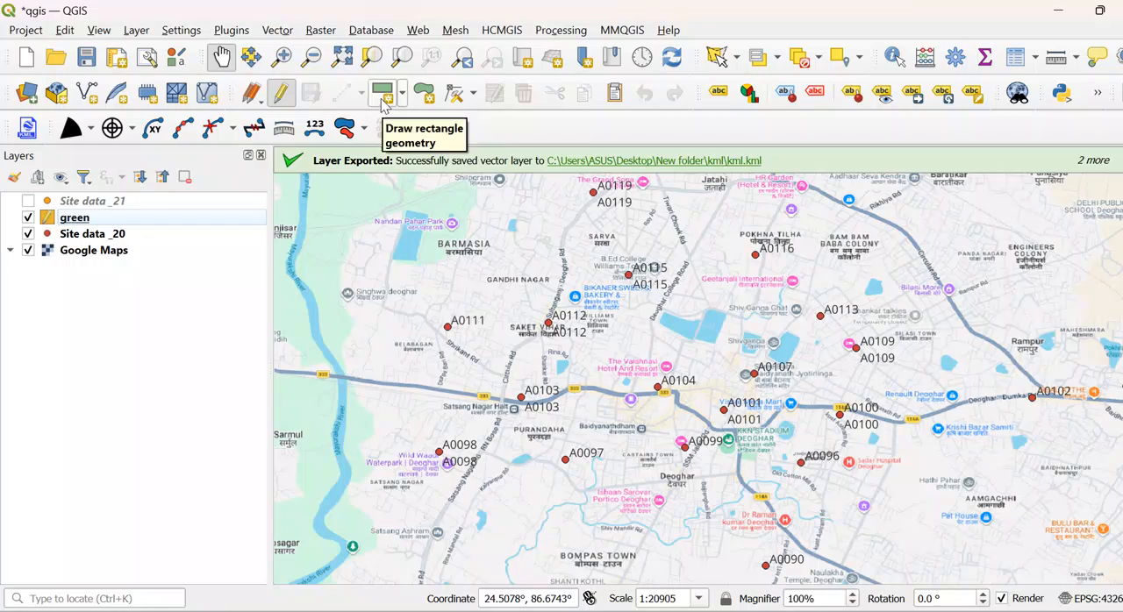
# - Draw a polygon around the Barmasia area, from the river past A0119, down to the highway near A0103 and back along the river
pyautogui.click(425, 93)
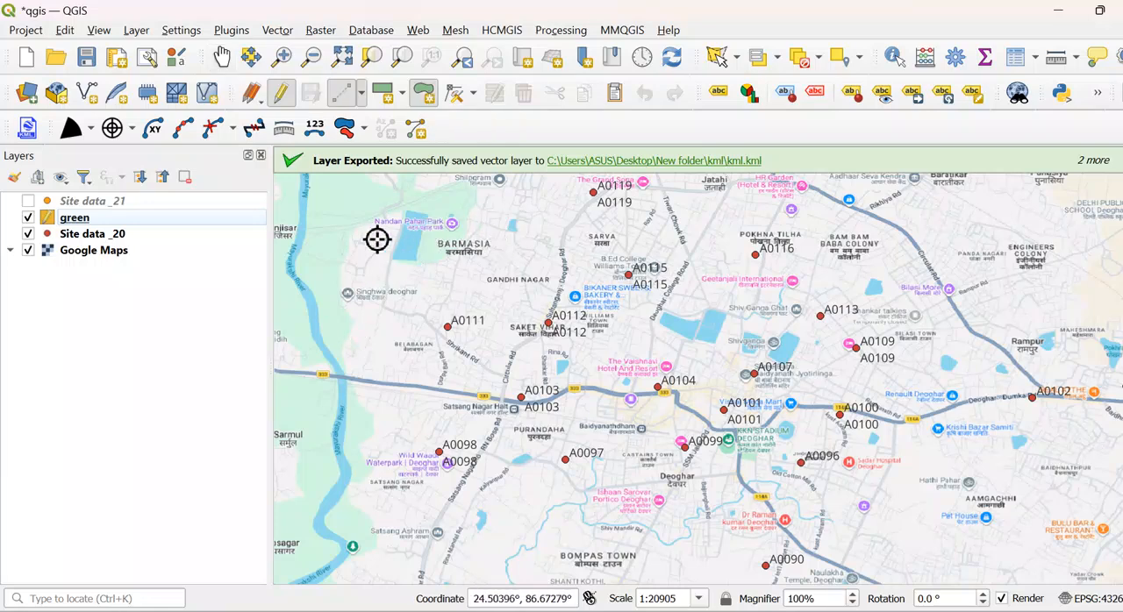
pyautogui.click(308, 235)
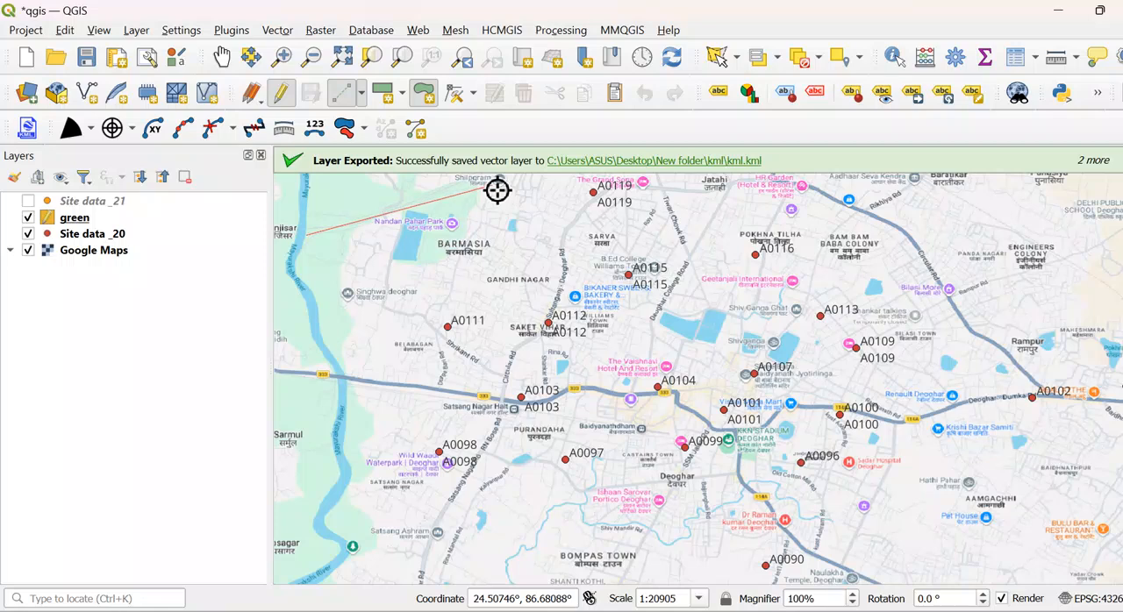
pyautogui.click(585, 179)
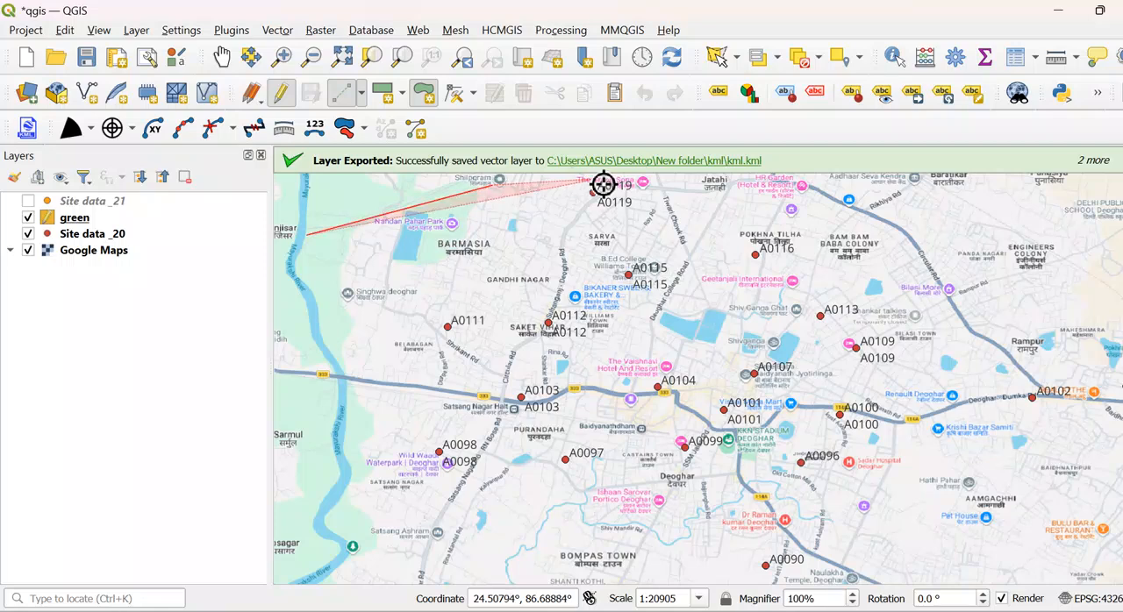
pyautogui.click(612, 227)
pyautogui.click(562, 289)
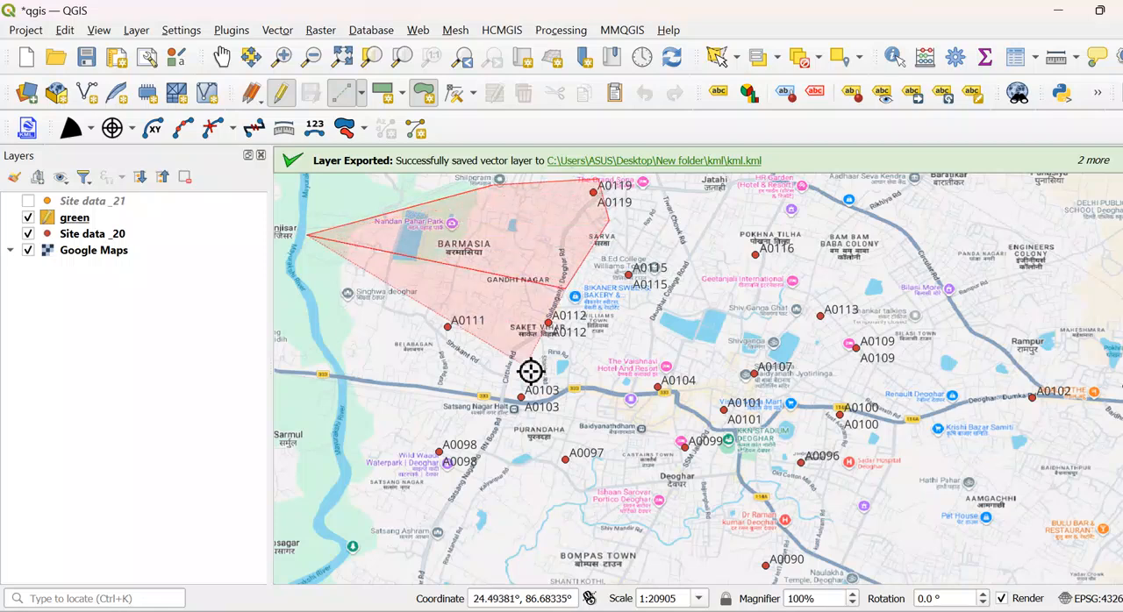
pyautogui.click(497, 392)
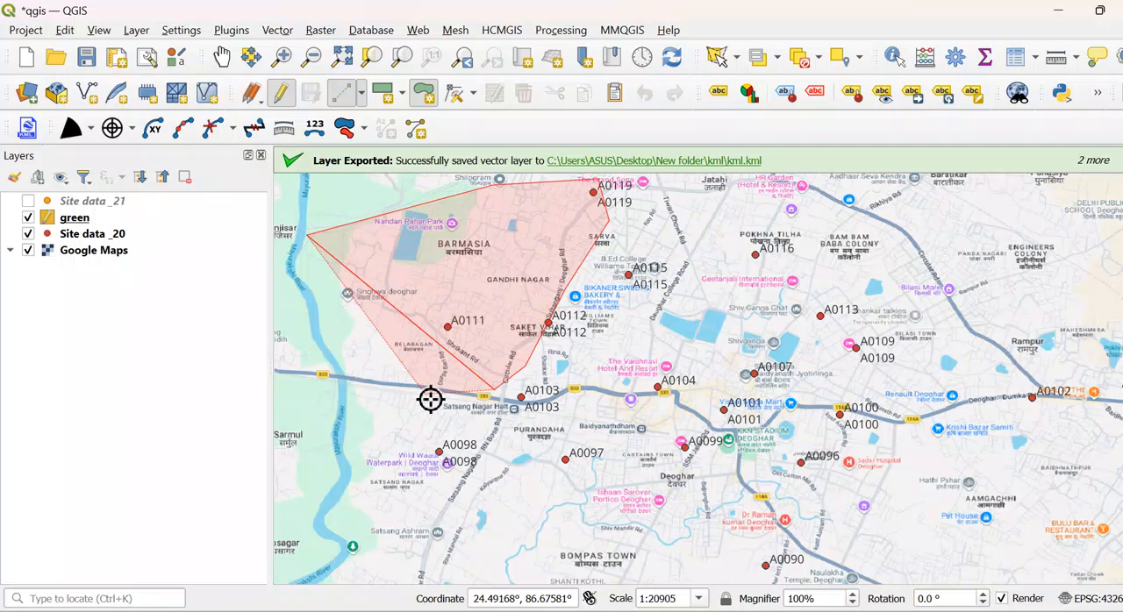
pyautogui.click(382, 384)
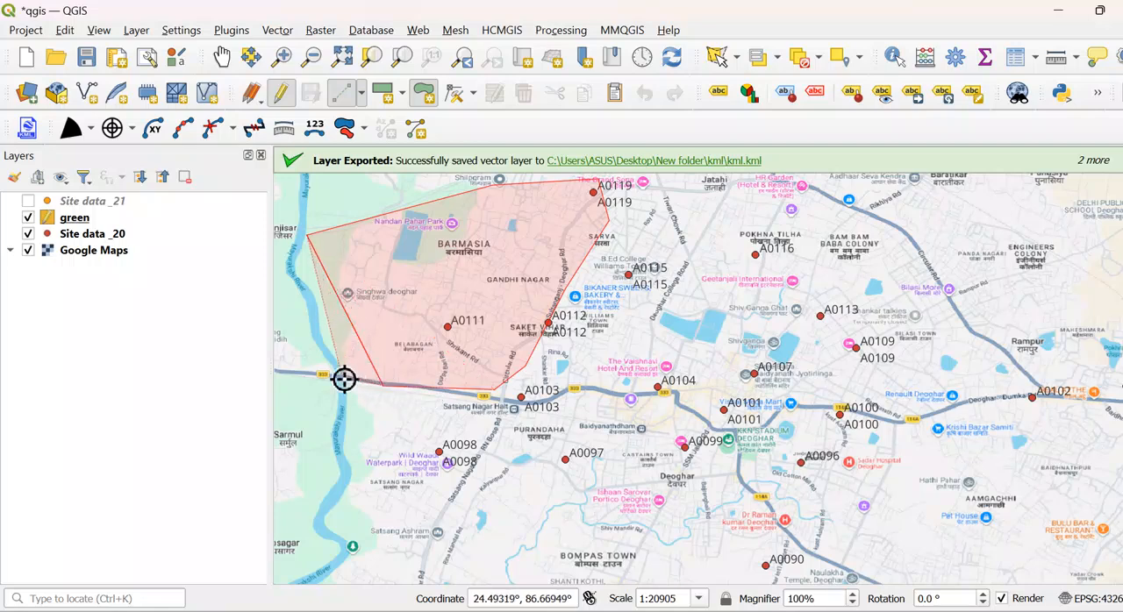
pyautogui.click(337, 372)
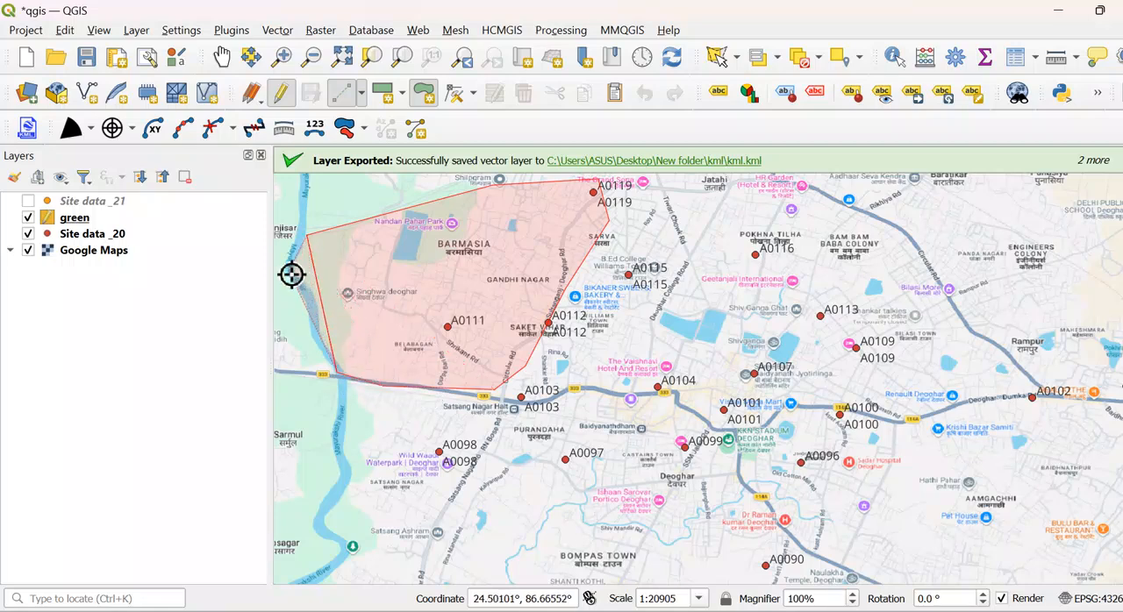
pyautogui.click(296, 263)
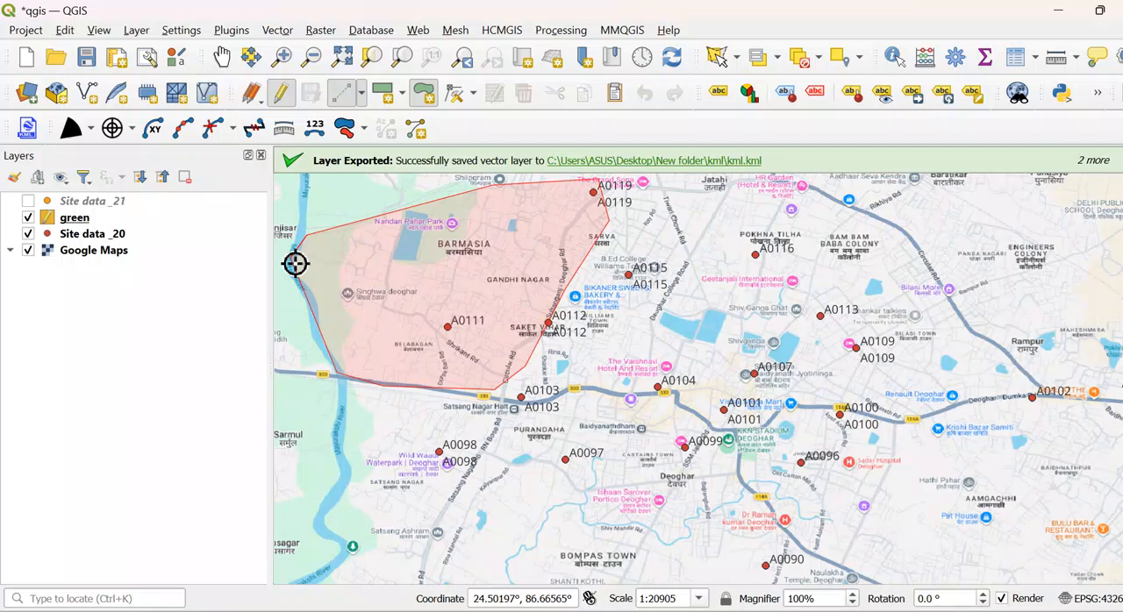
# - Finish the Barmasia polygon with the id 67 and return to the Pan Map tool
pyautogui.rightClick(296, 264)
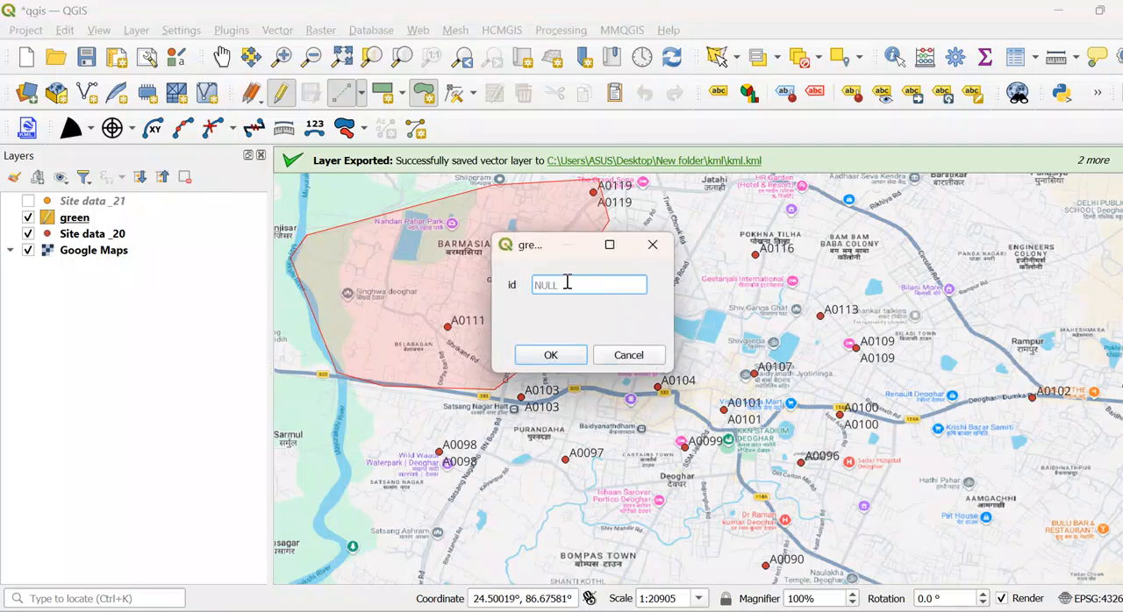
pyautogui.write('67')
pyautogui.click(557, 354)
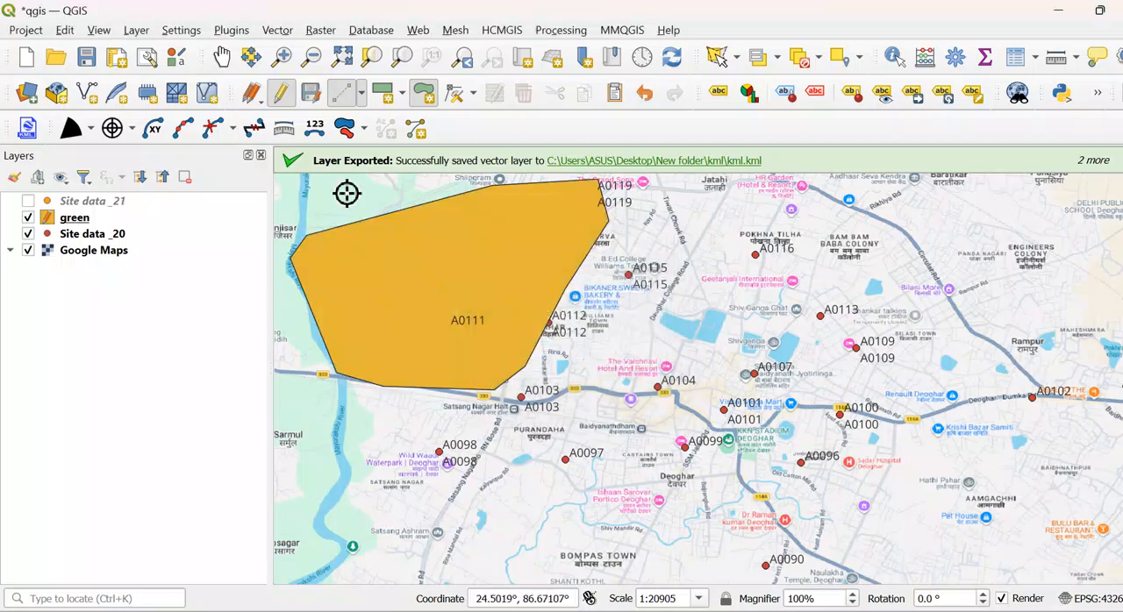
pyautogui.click(221, 57)
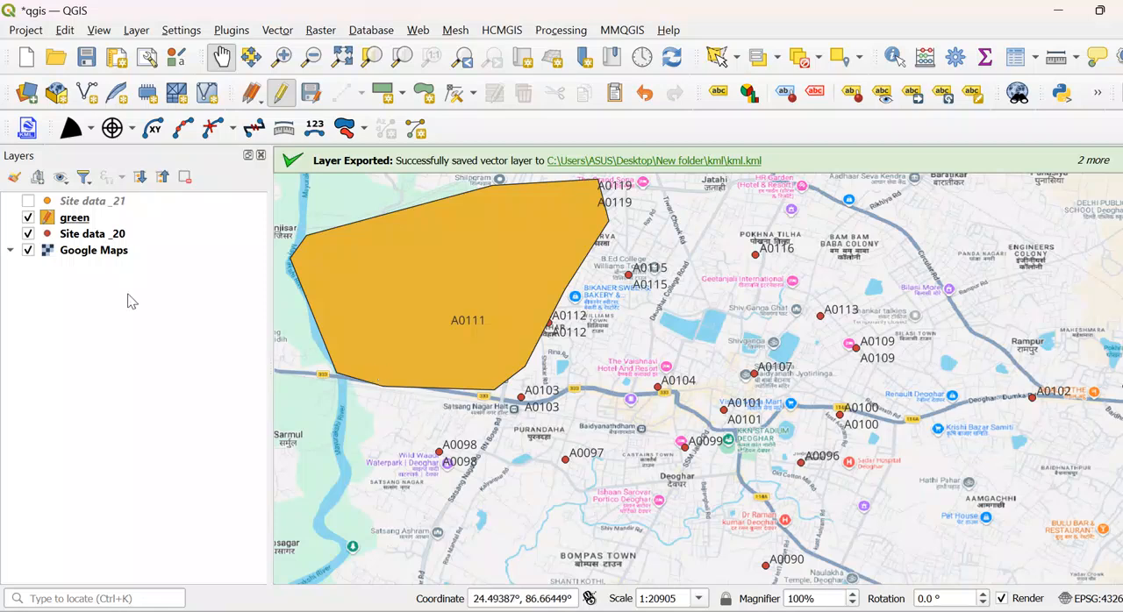
# - Start exporting the green layer's features to a file in Mapinfo TAB format
pyautogui.rightClick(75, 223)
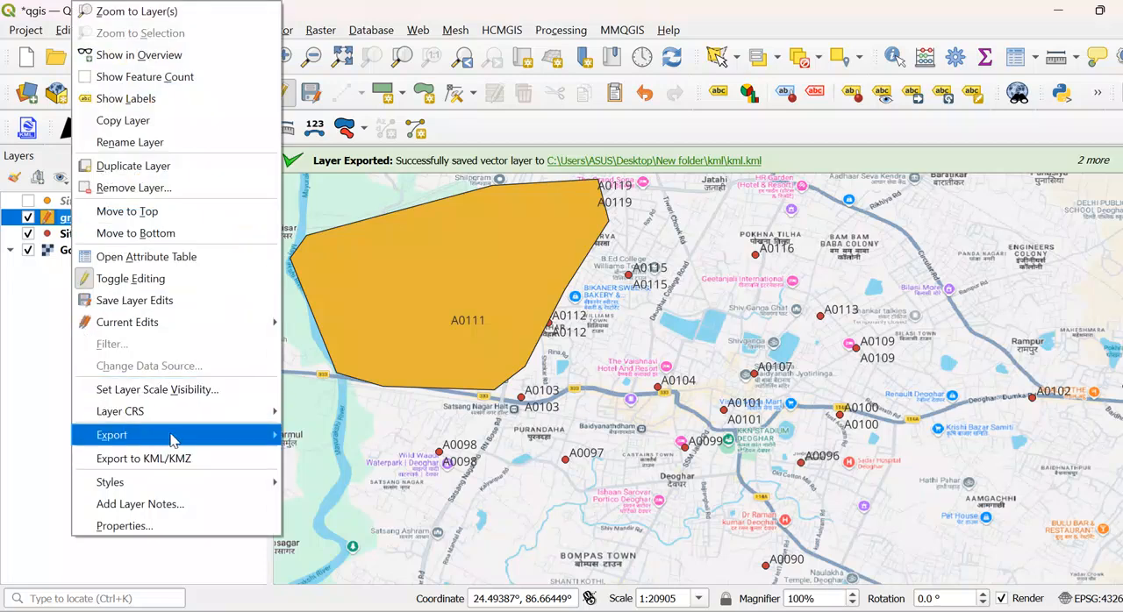
pyautogui.moveTo(206, 440)
pyautogui.click(321, 437)
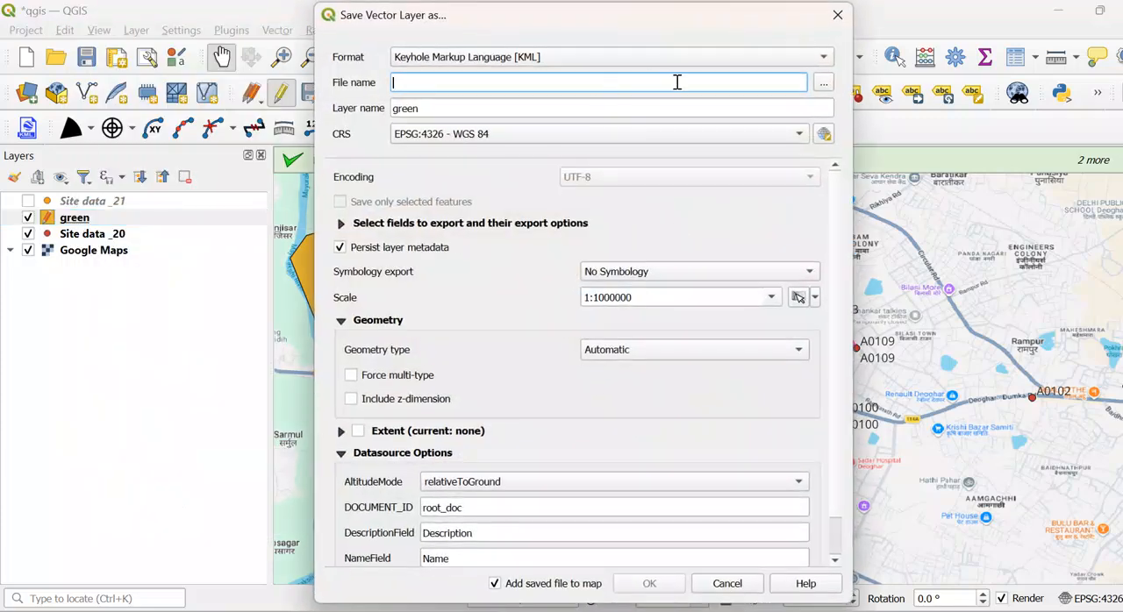
pyautogui.click(629, 61)
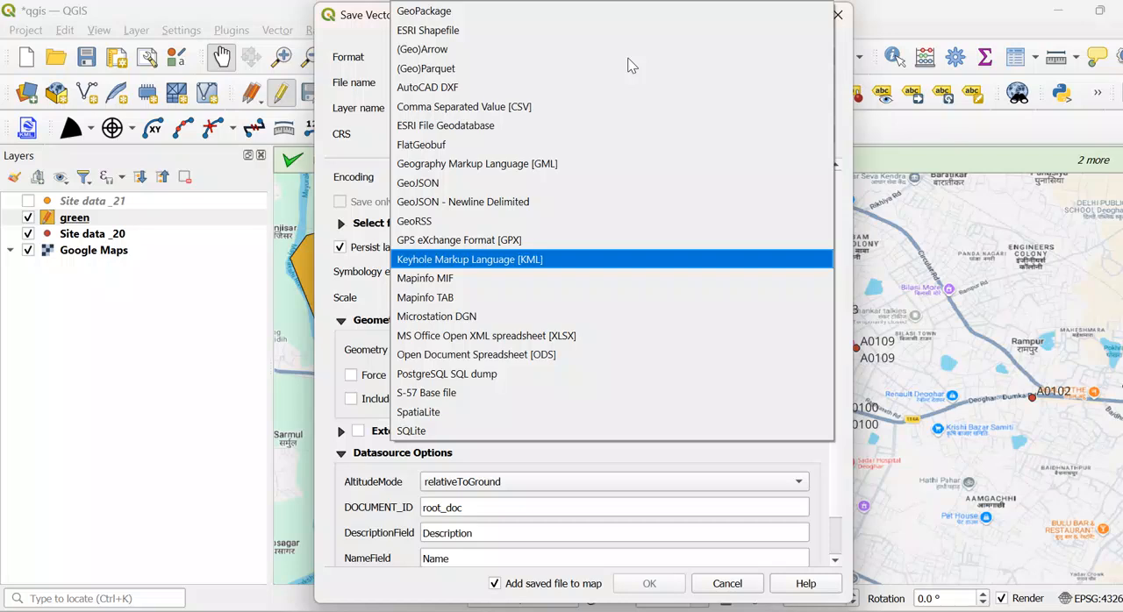
pyautogui.click(444, 298)
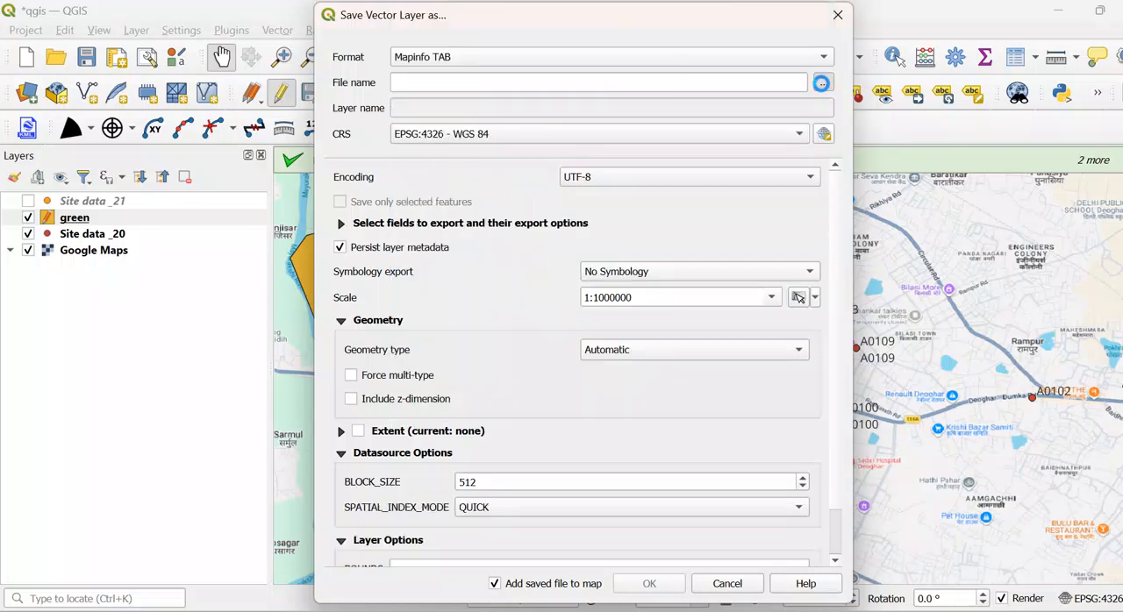
# - Export the layer as barmasiya into the boundary folder without symbology and add its polygon layer to the map
pyautogui.click(824, 83)
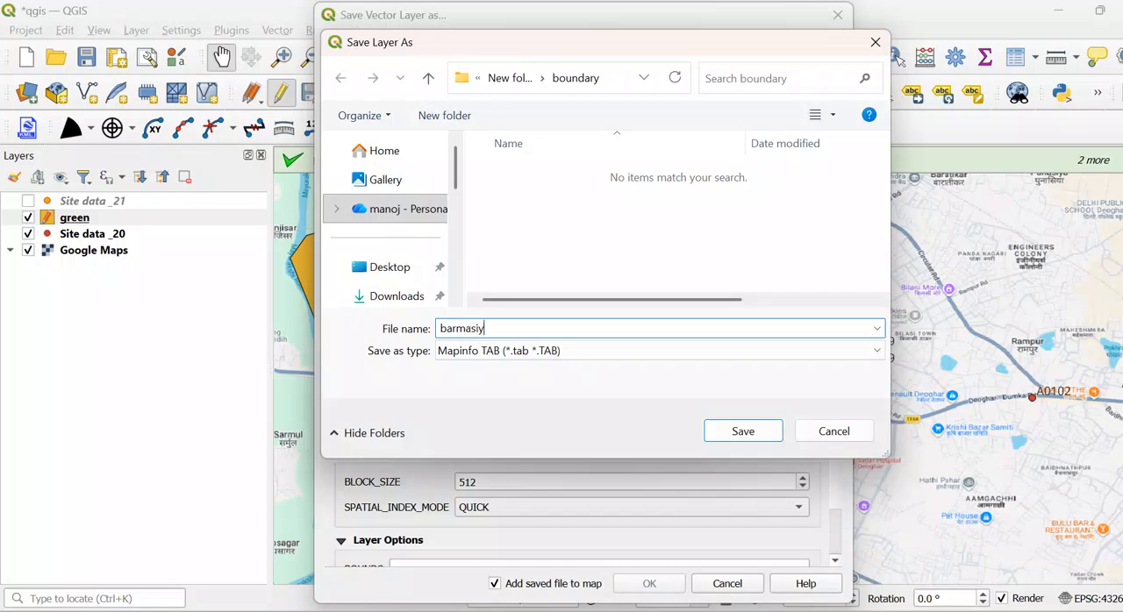
pyautogui.click(745, 434)
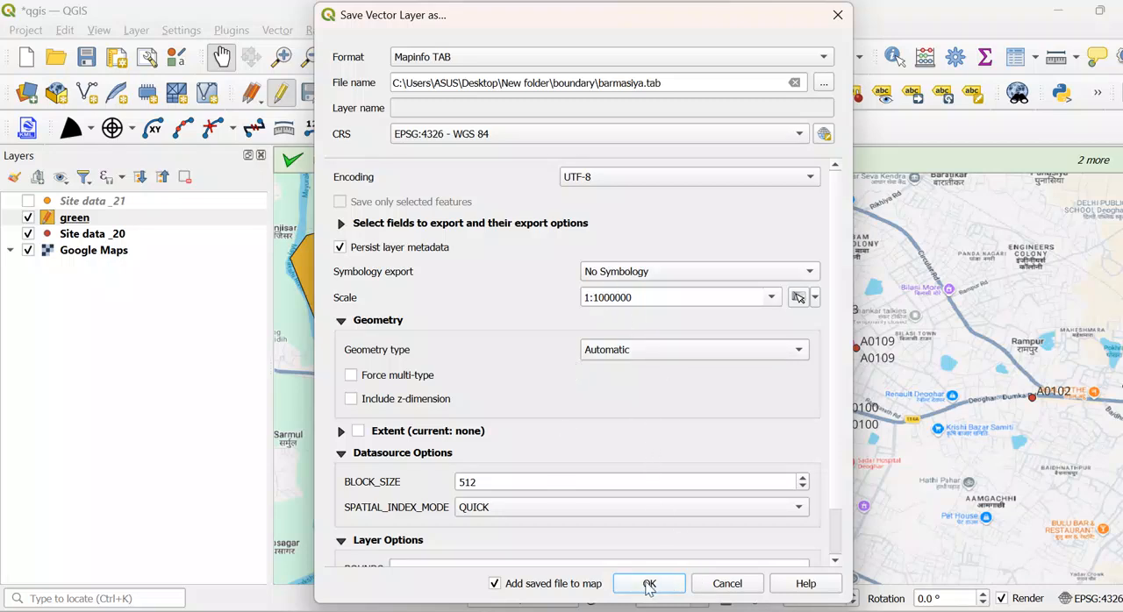
pyautogui.click(658, 274)
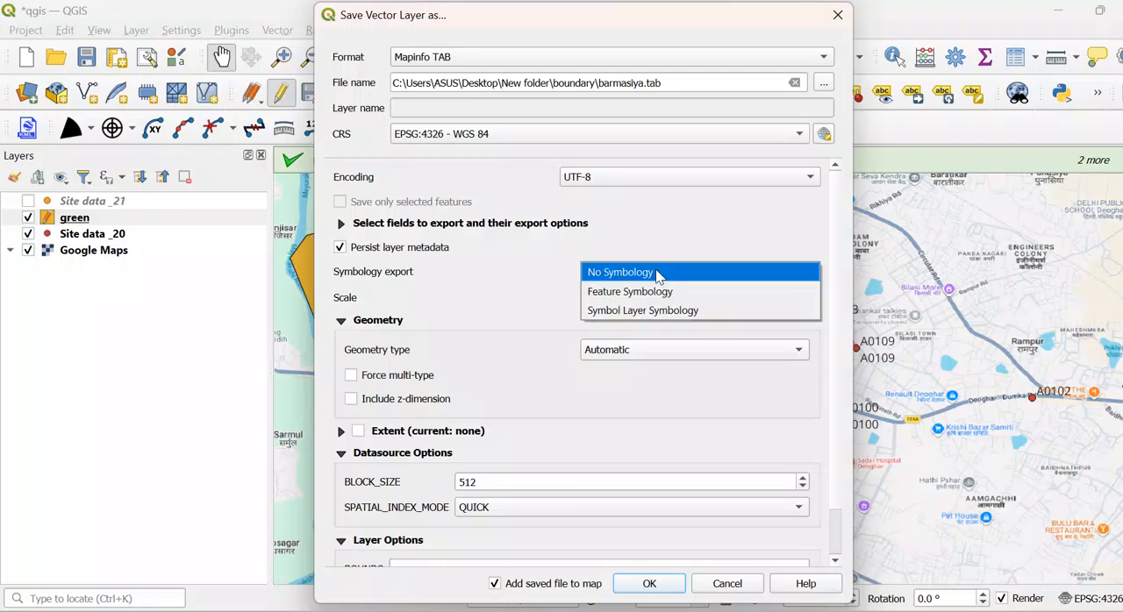
pyautogui.click(523, 273)
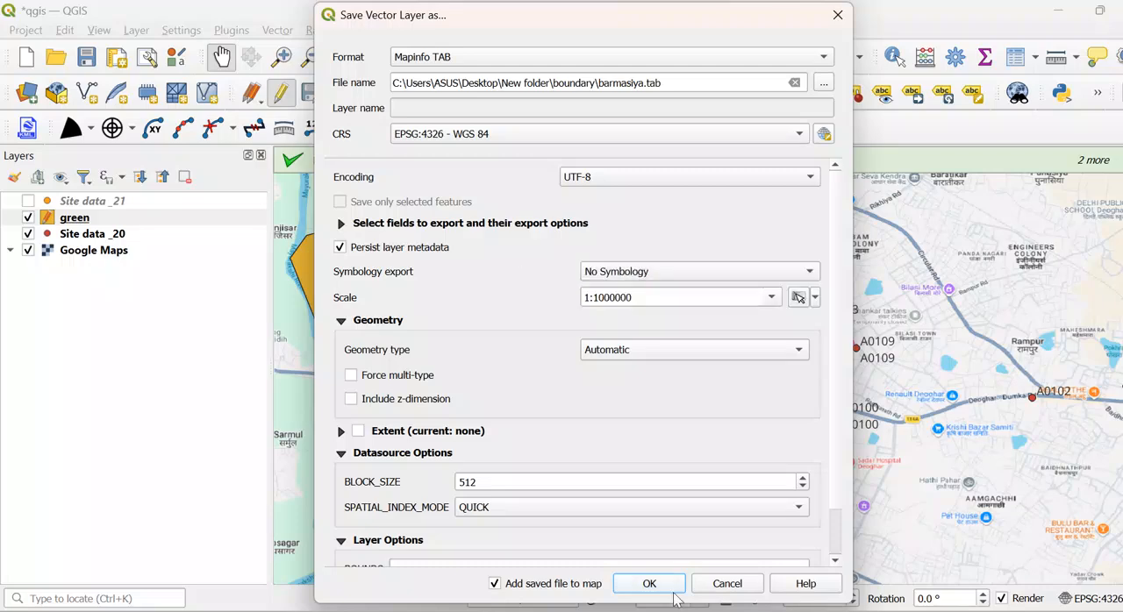
pyautogui.click(648, 586)
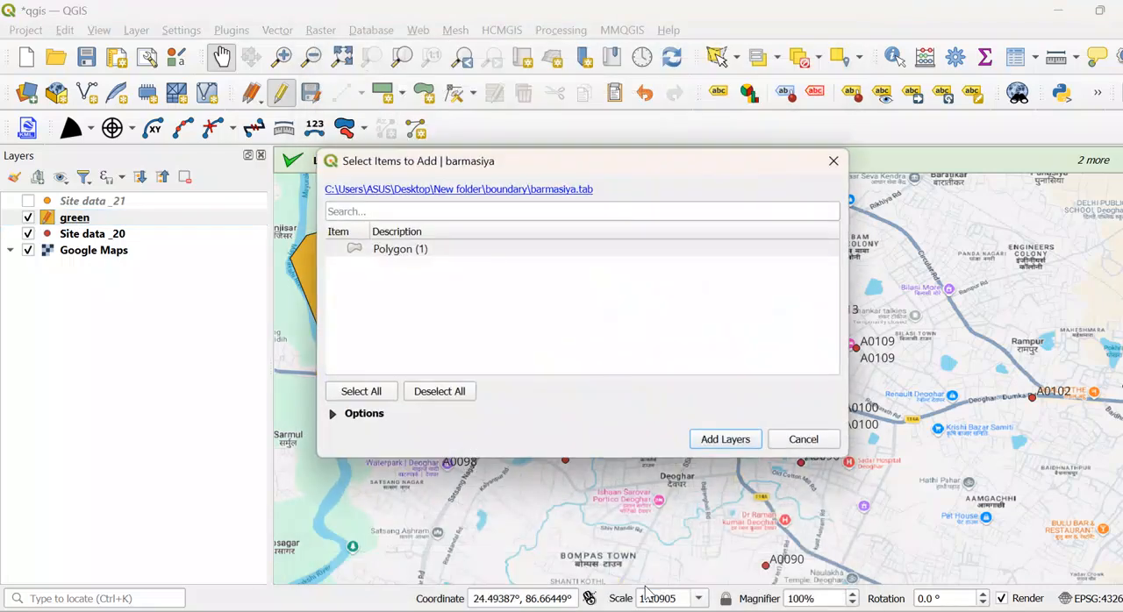
pyautogui.click(745, 437)
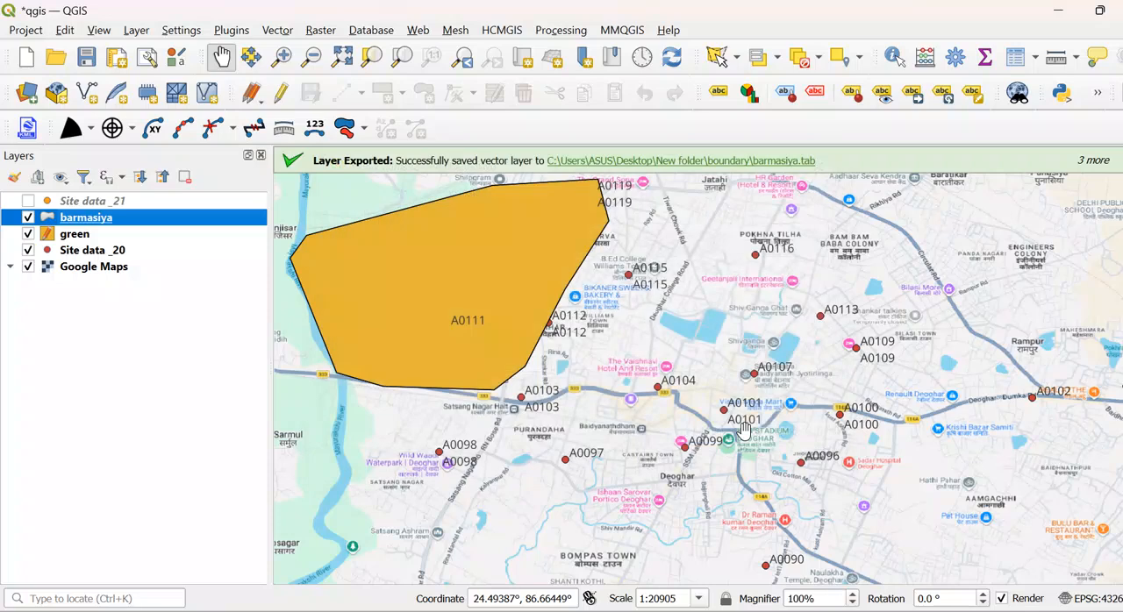
# - Hide the green layer, then remove it from the project, saving its edits
pyautogui.click(28, 234)
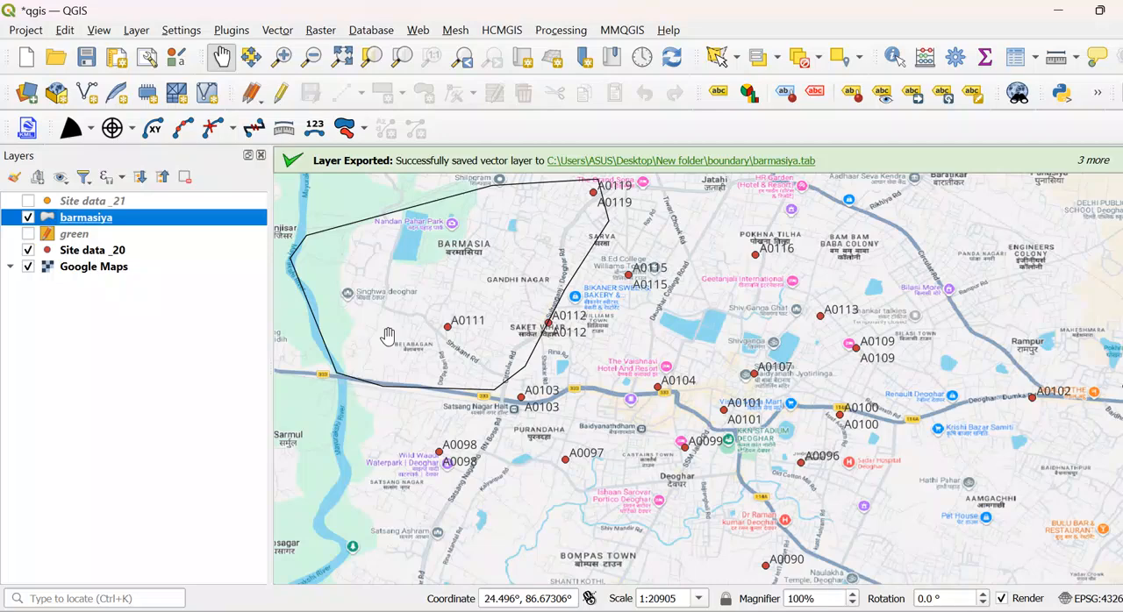
pyautogui.rightClick(76, 235)
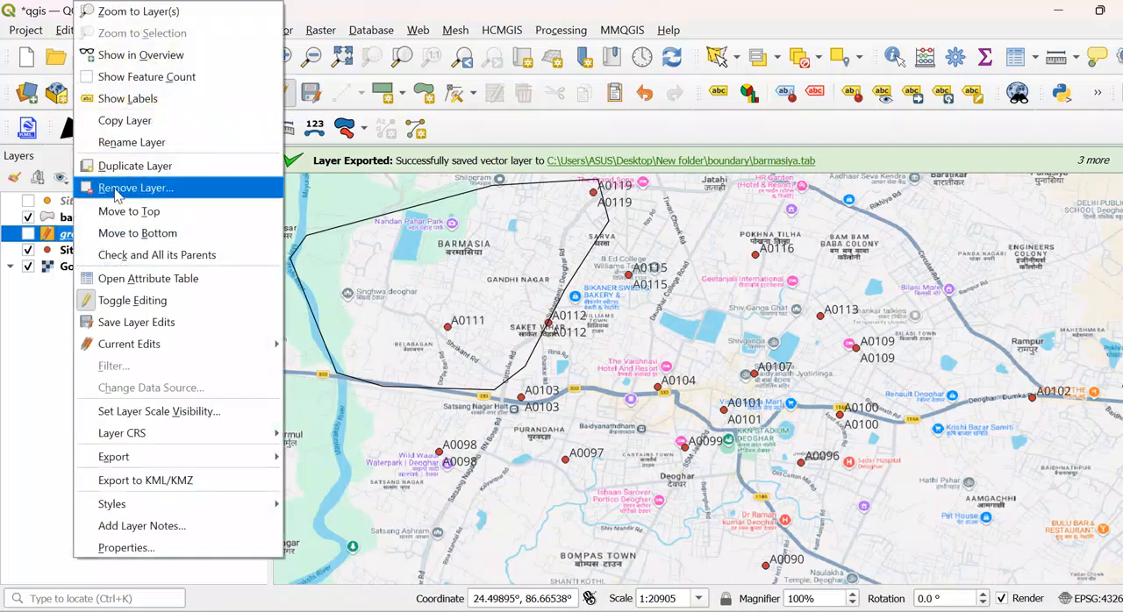
pyautogui.click(131, 300)
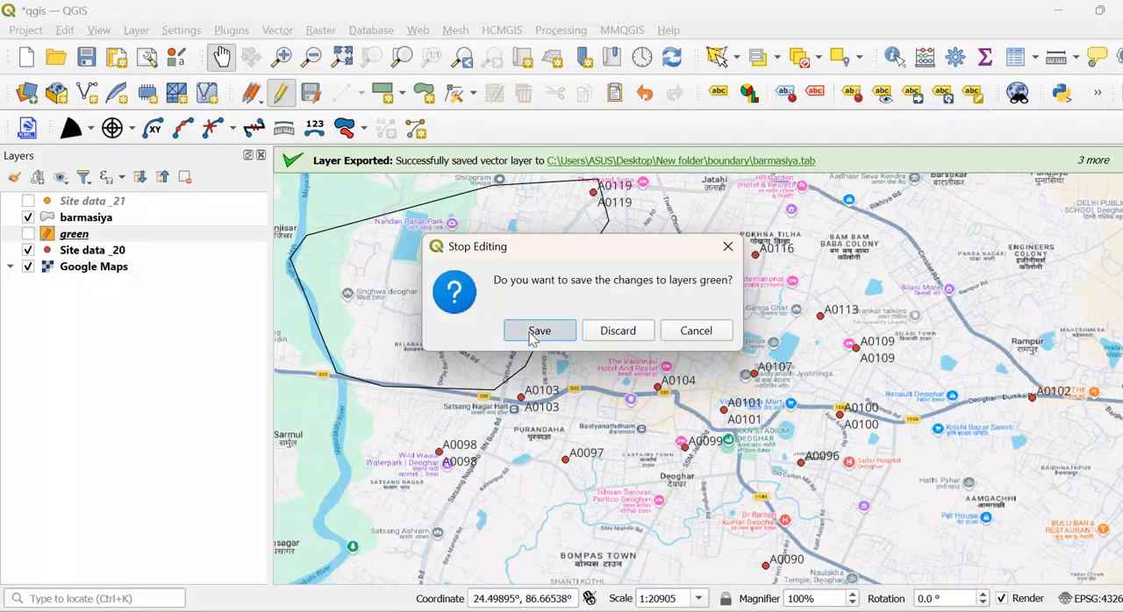
pyautogui.click(531, 338)
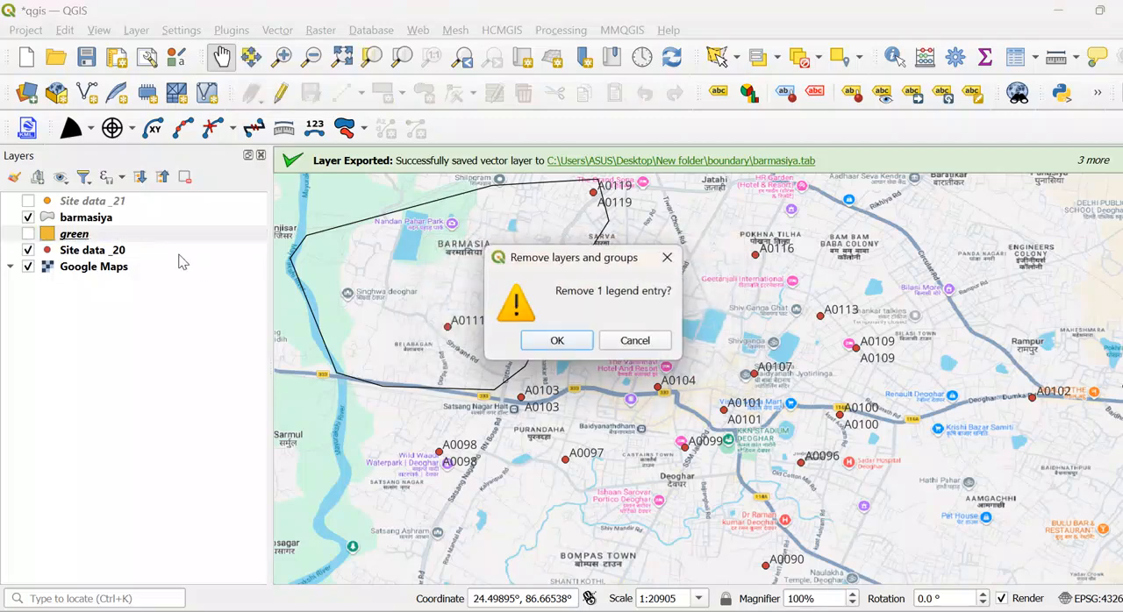
pyautogui.click(556, 341)
# - Remove the barmasiya layer from the project
pyautogui.click(100, 221)
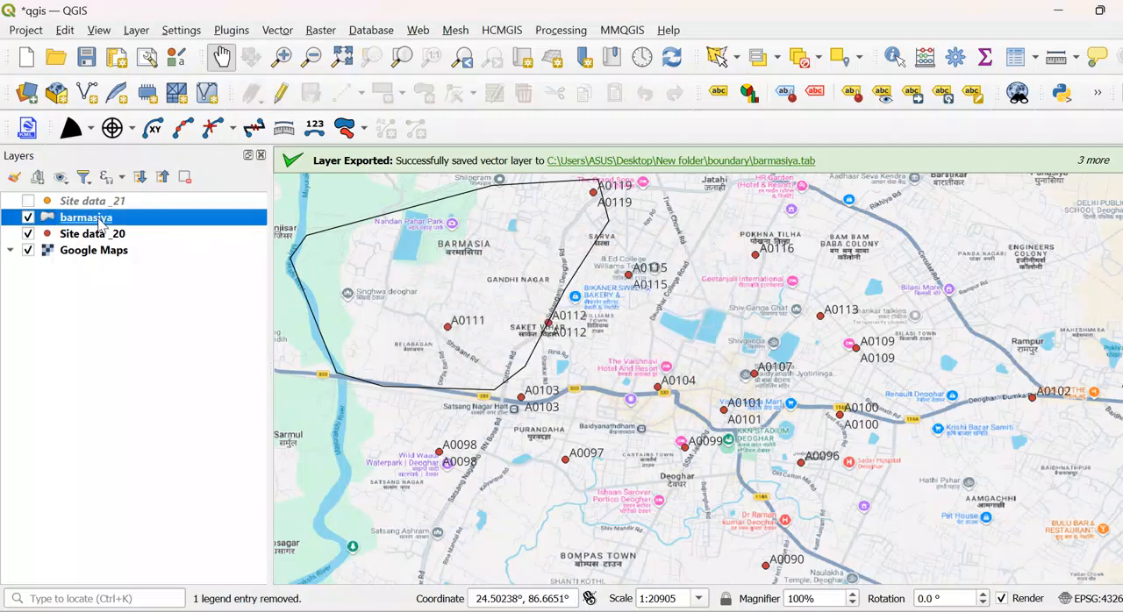
pyautogui.rightClick(100, 221)
pyautogui.click(167, 184)
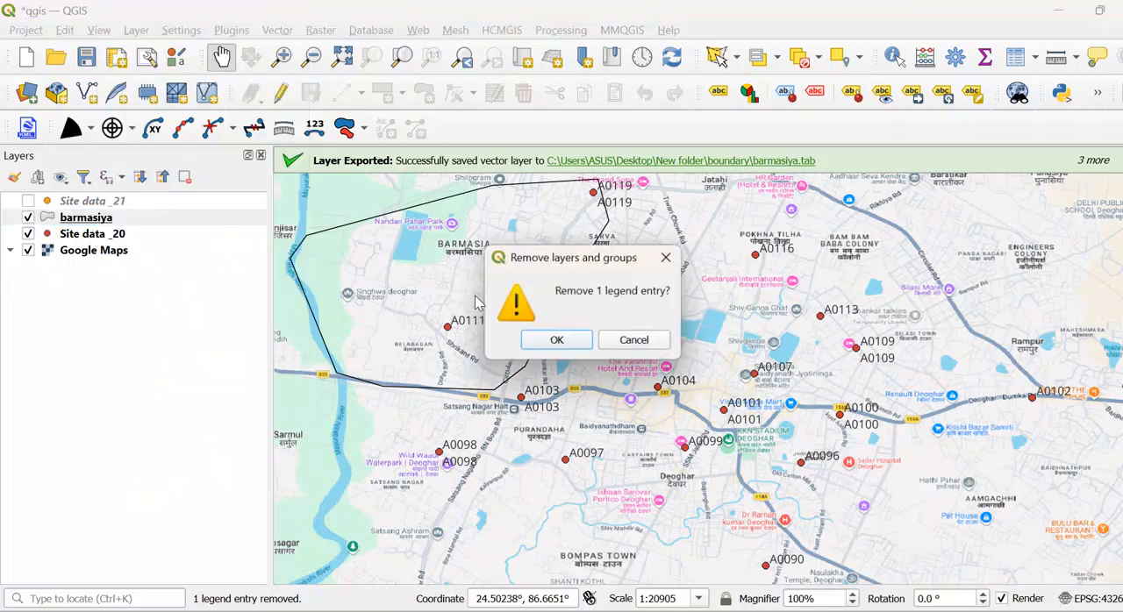
pyautogui.click(546, 342)
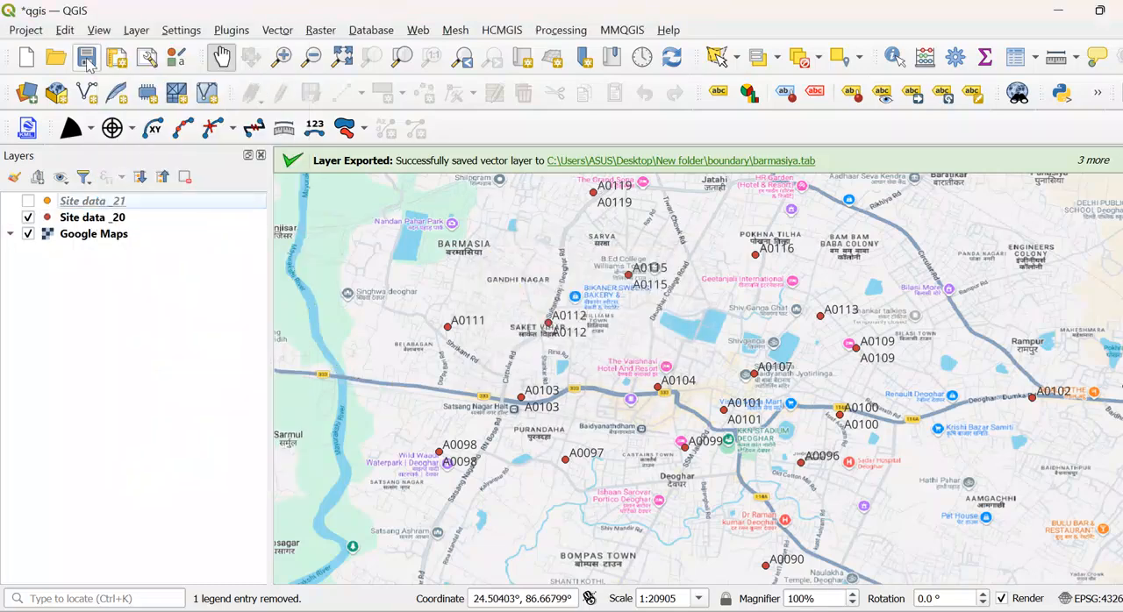
# - Start adding a file-based vector layer and browse to the boundary folder for its dataset
pyautogui.click(137, 32)
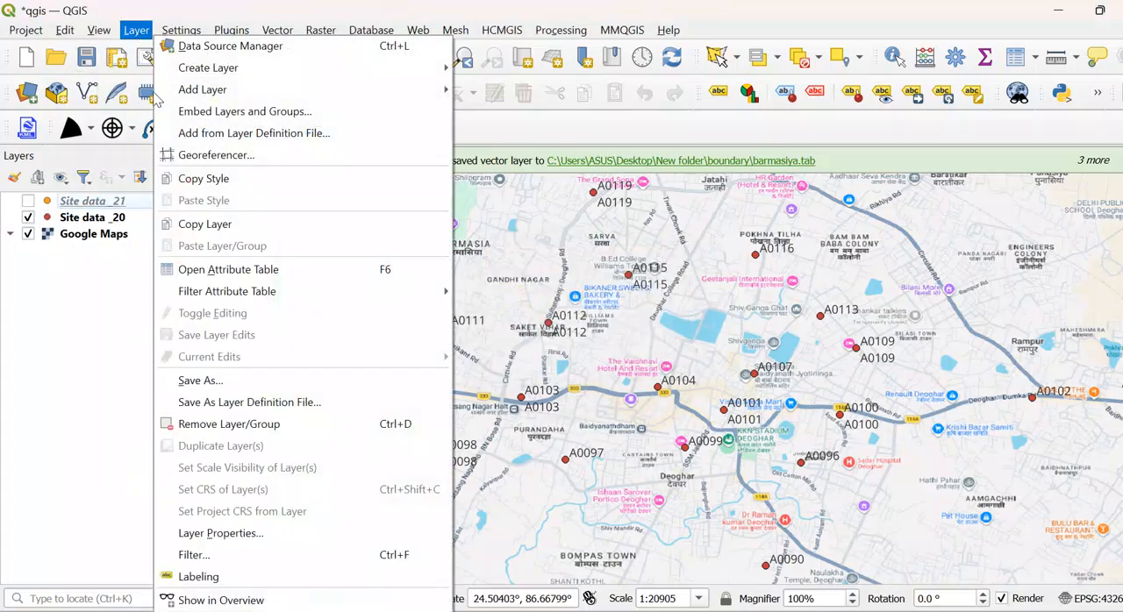
pyautogui.moveTo(280, 93)
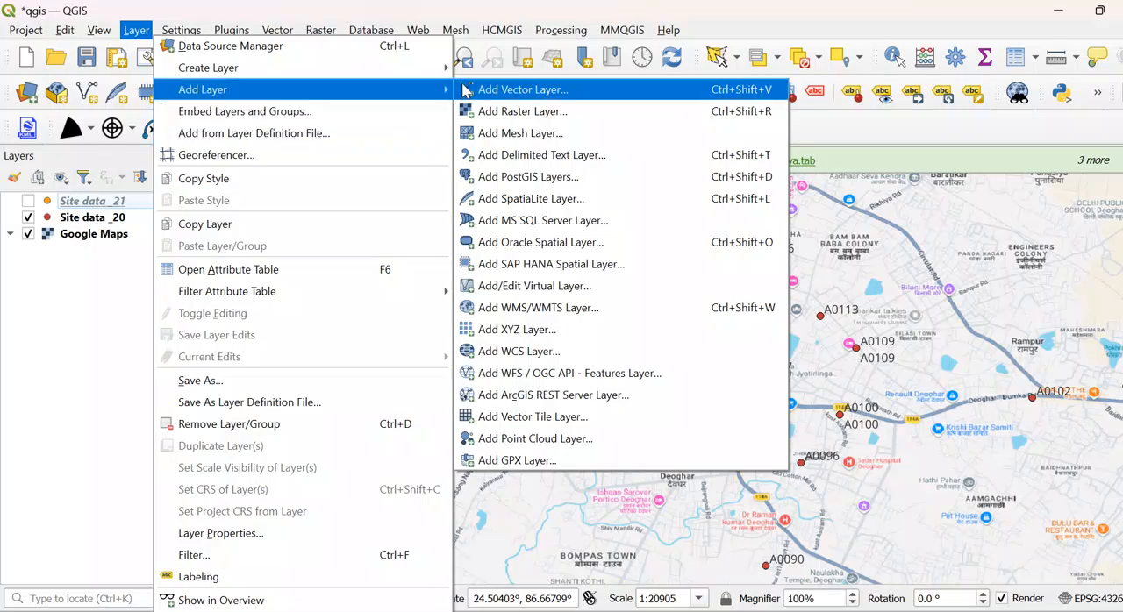
pyautogui.click(539, 98)
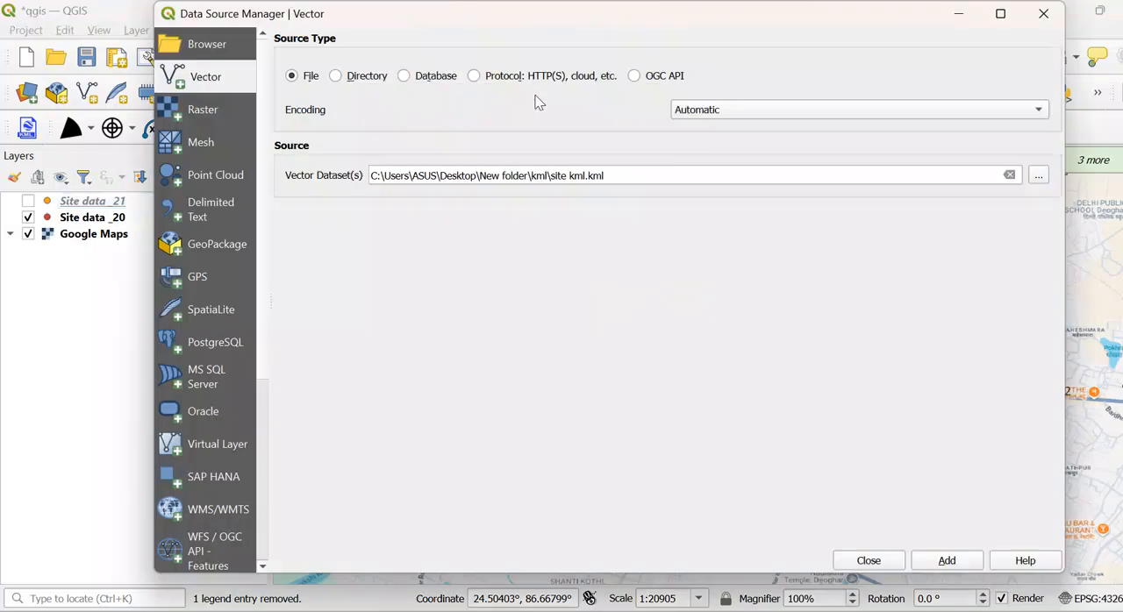
pyautogui.click(1039, 177)
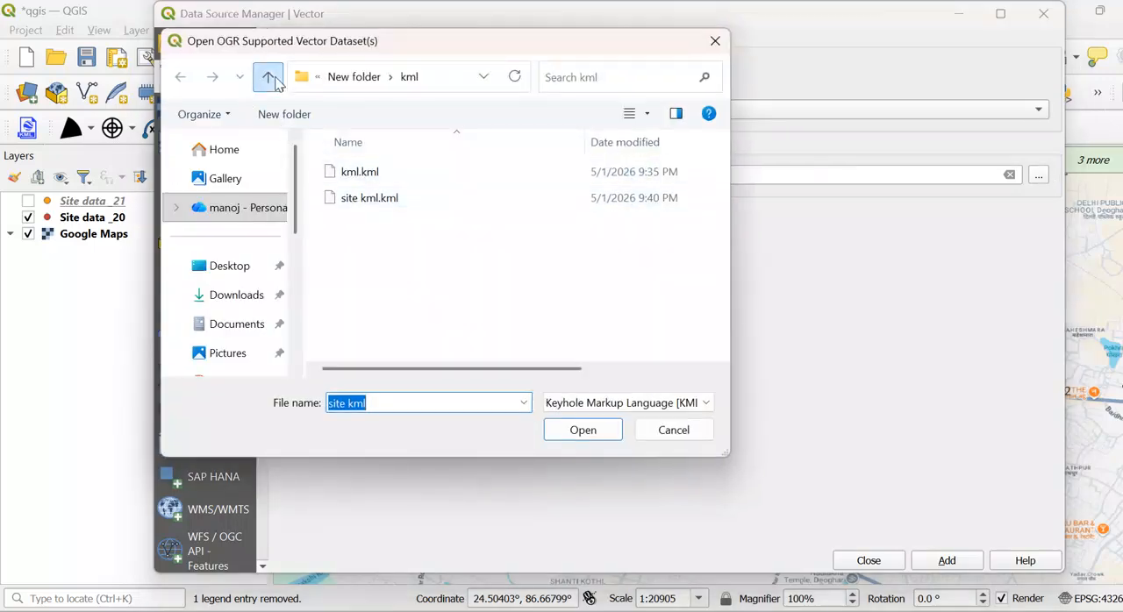
pyautogui.click(269, 79)
pyautogui.doubleClick(373, 174)
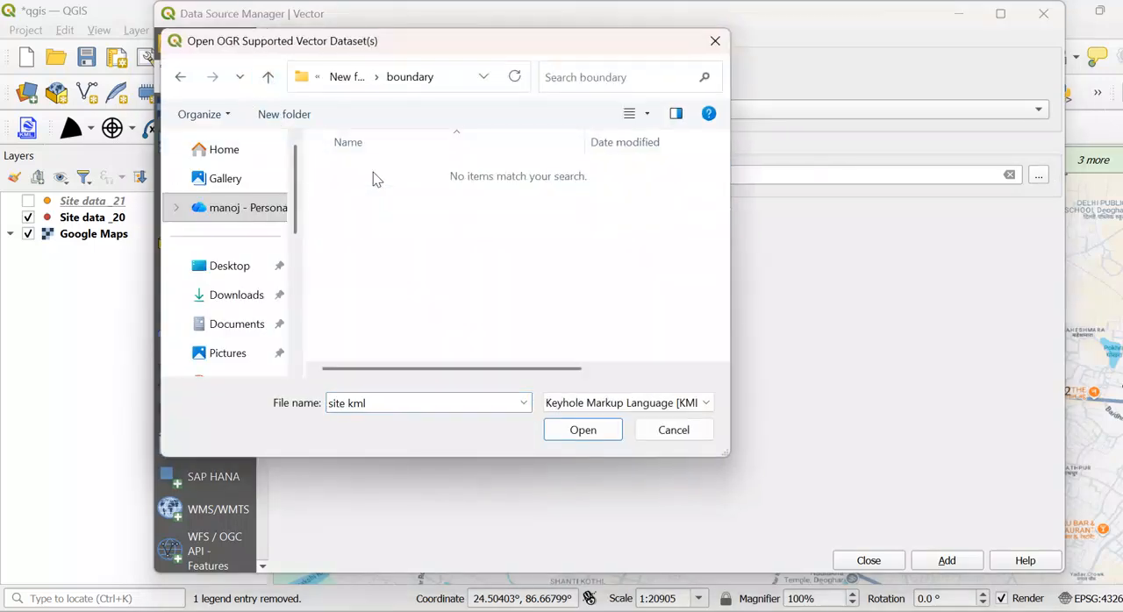
# - Filter the files to the Mapinfo File type, add barmasiya.tab to the map, and close the data source manager
pyautogui.click(624, 404)
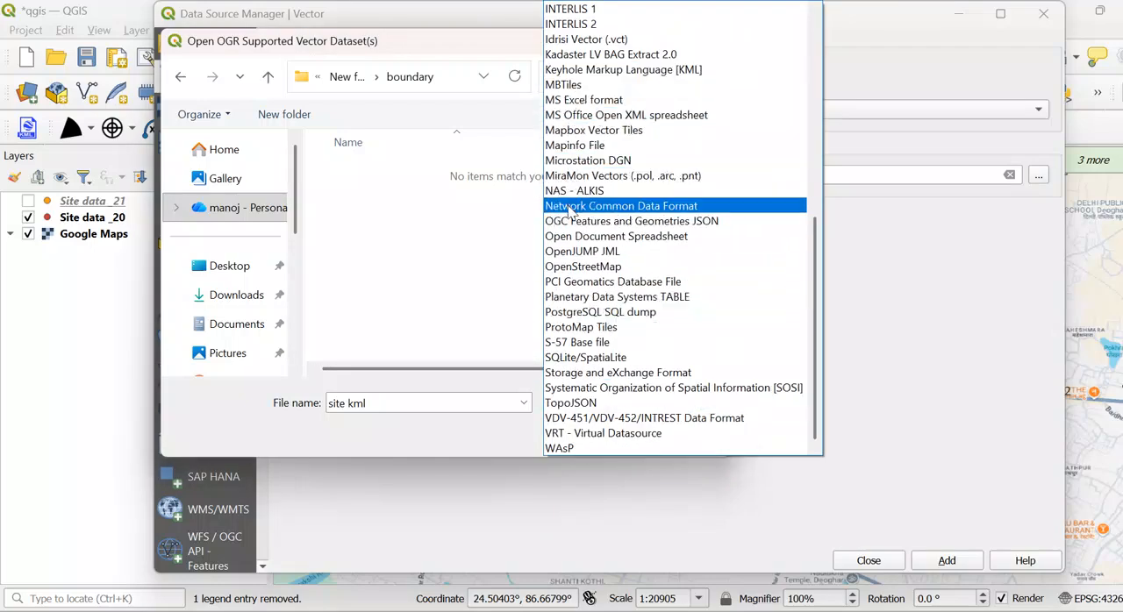
pyautogui.click(572, 149)
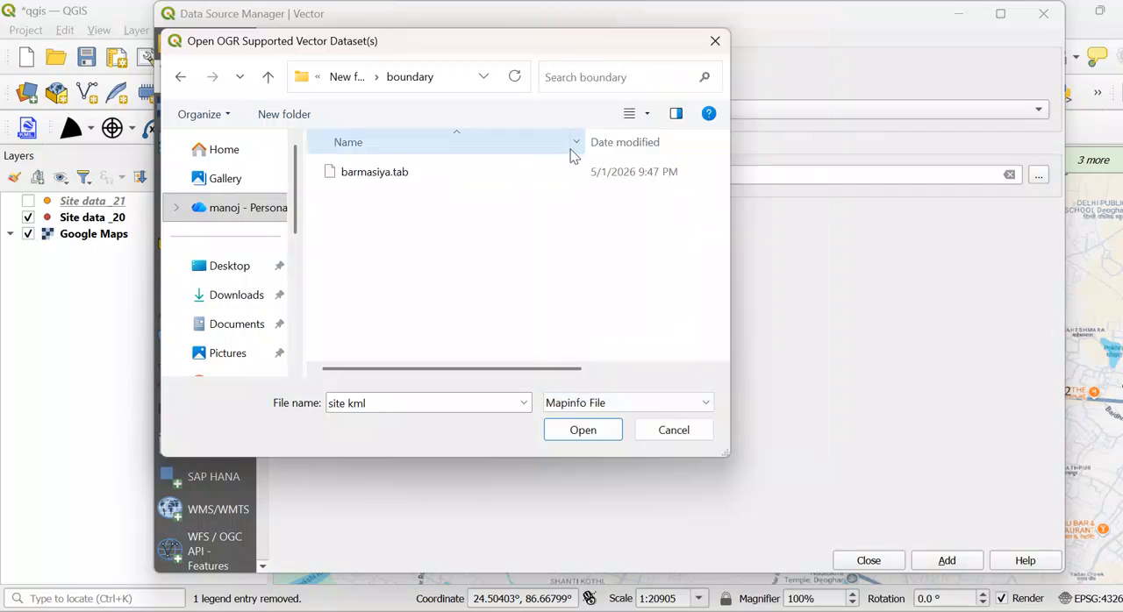
pyautogui.doubleClick(378, 174)
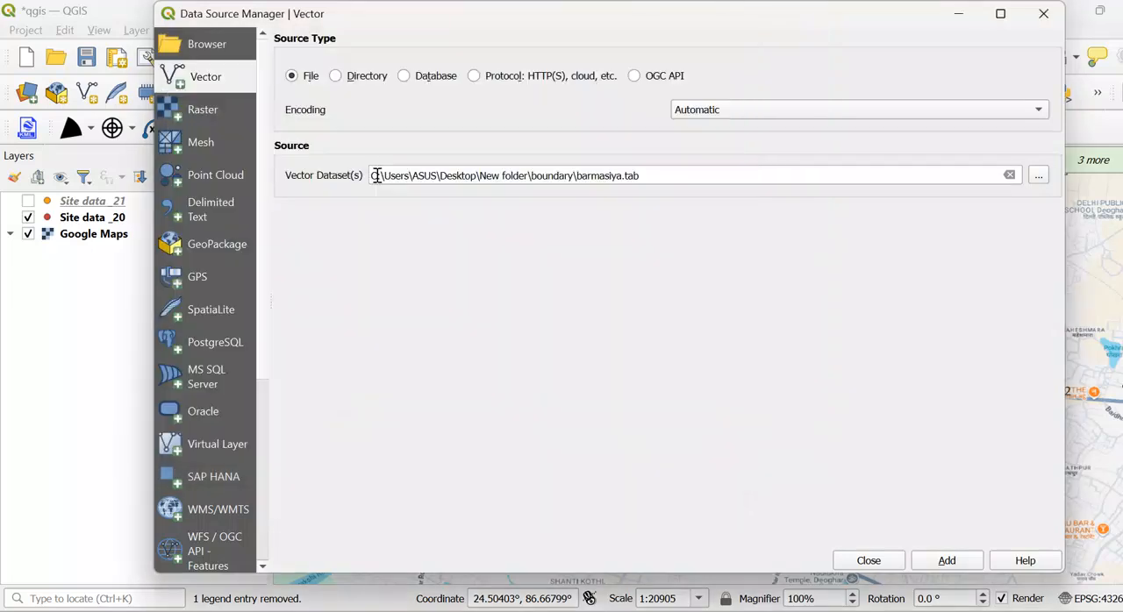
pyautogui.click(948, 566)
pyautogui.click(731, 443)
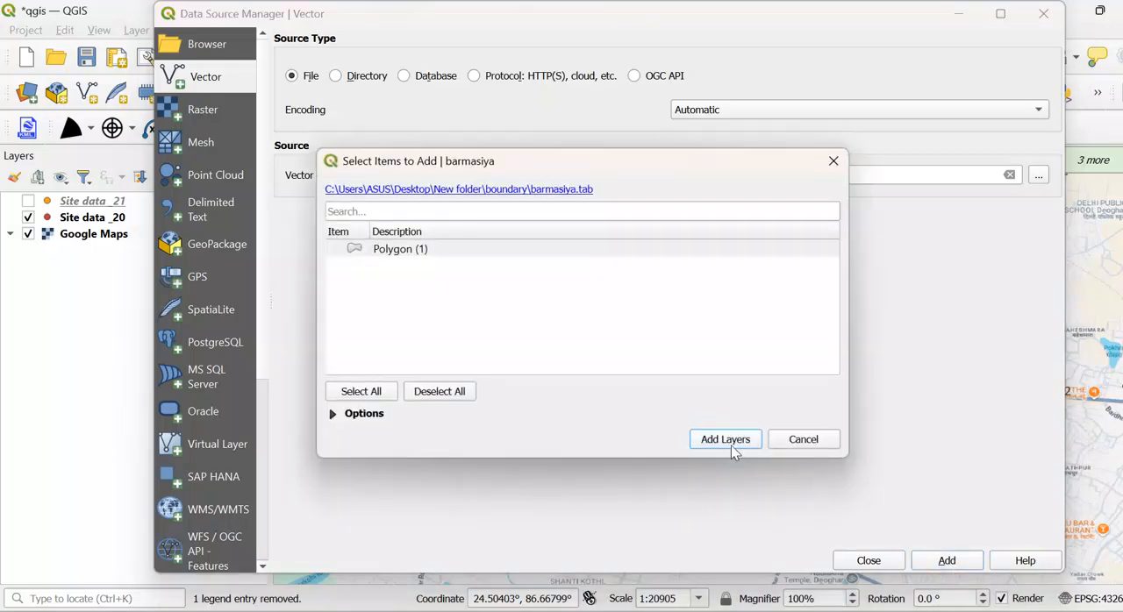
pyautogui.click(868, 560)
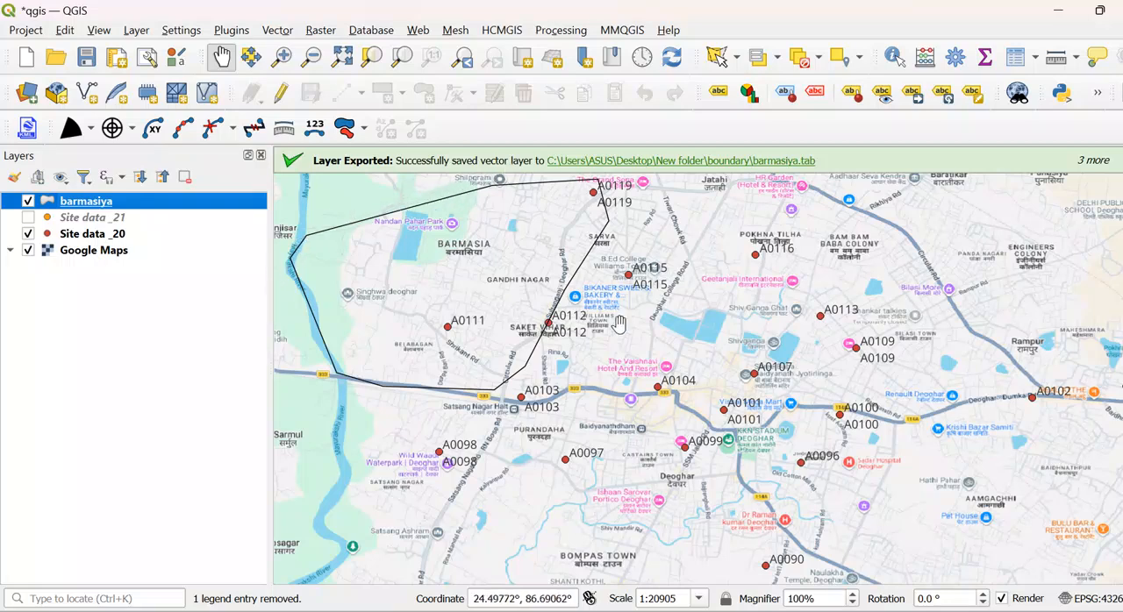
# - Hide the Google Maps layer and enable editing on the barmasiya layer
pyautogui.click(28, 251)
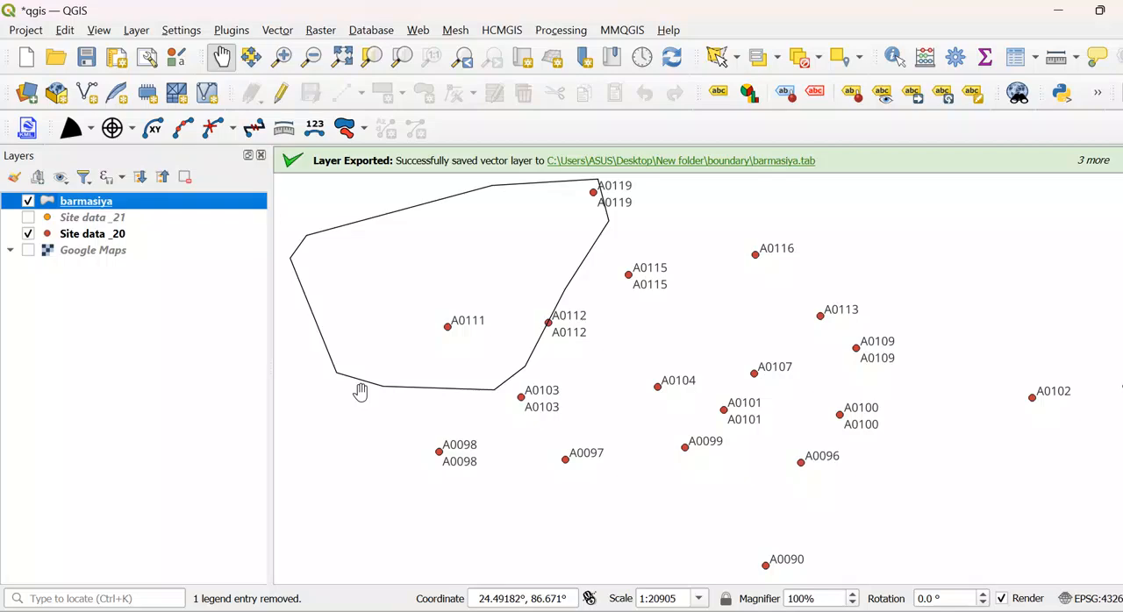
pyautogui.moveTo(361, 394); pyautogui.dragTo(524, 466)
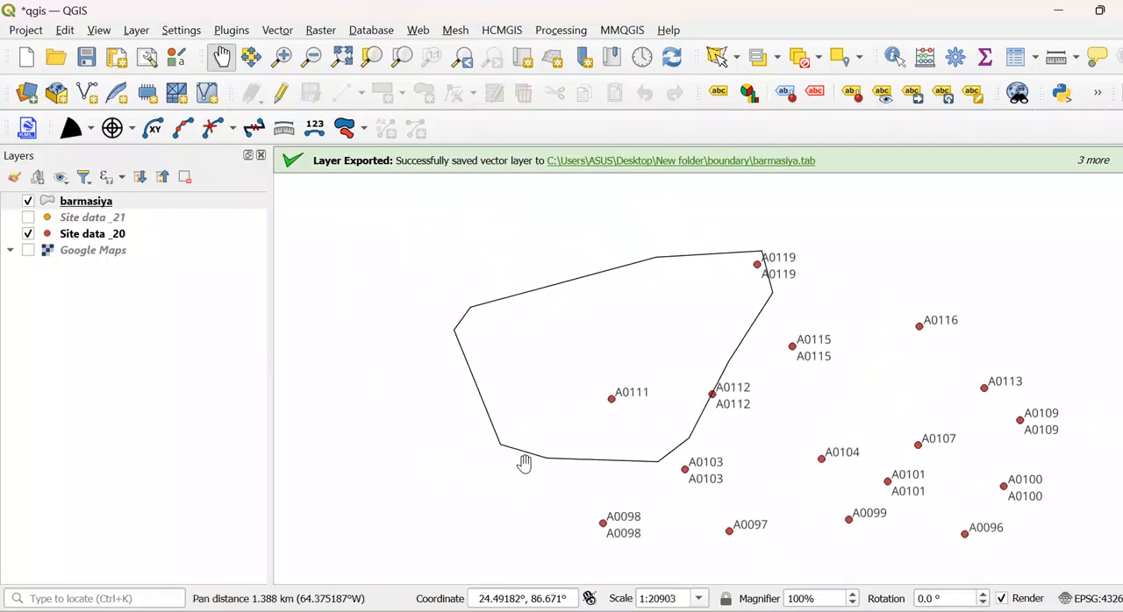
pyautogui.click(71, 205)
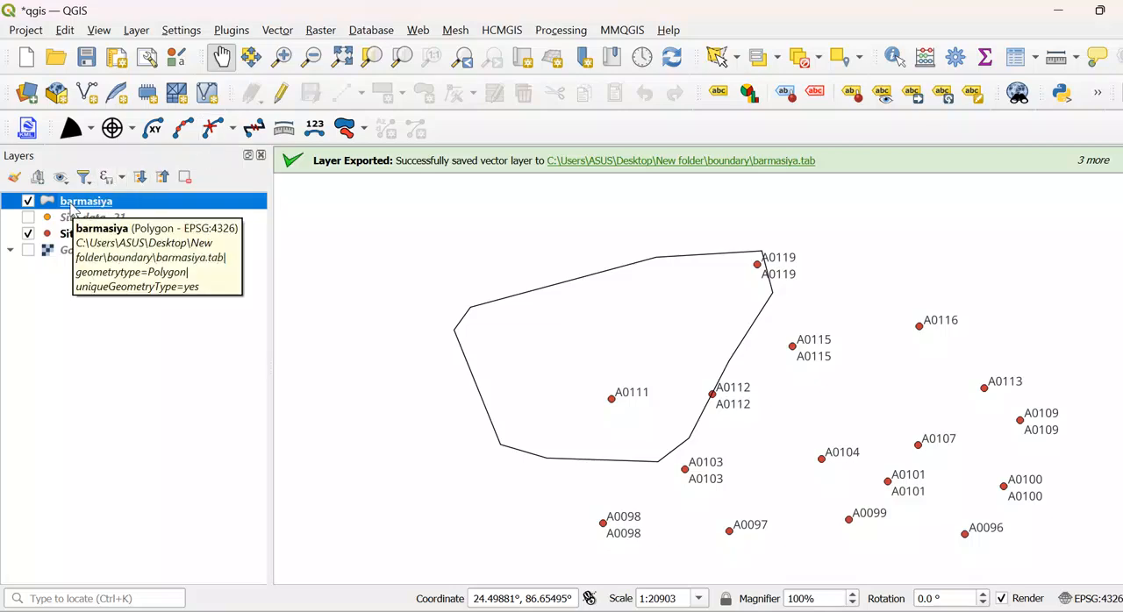
pyautogui.click(283, 94)
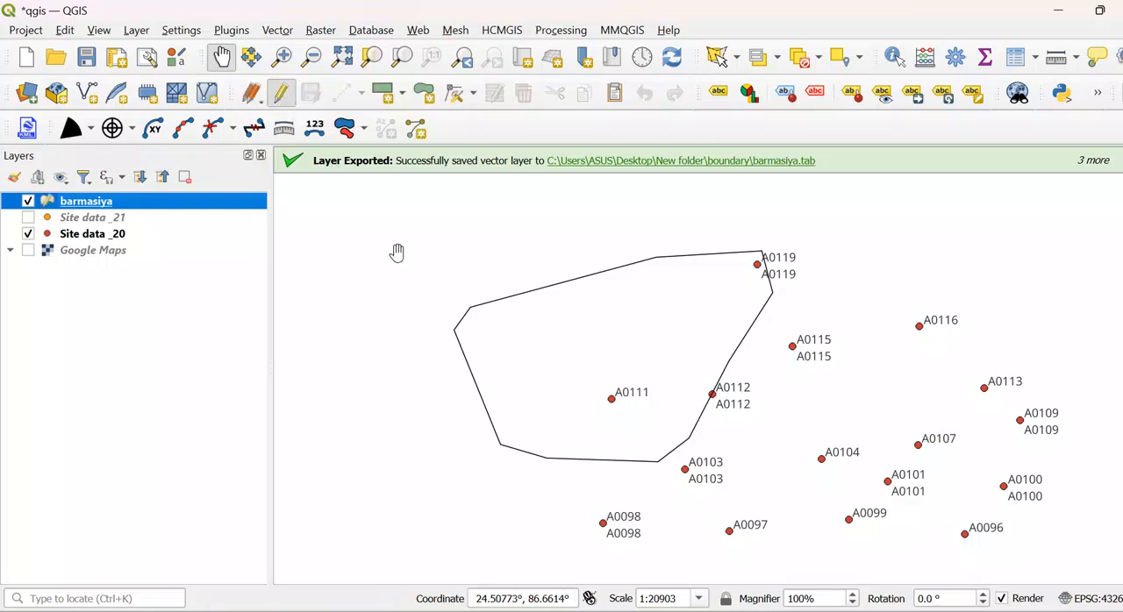
# - With the Vertex Tool for the current layer, move the vertex above A0112 inward and the polygon's upper-left vertex upward, then close the Vertex Editor
pyautogui.click(474, 94)
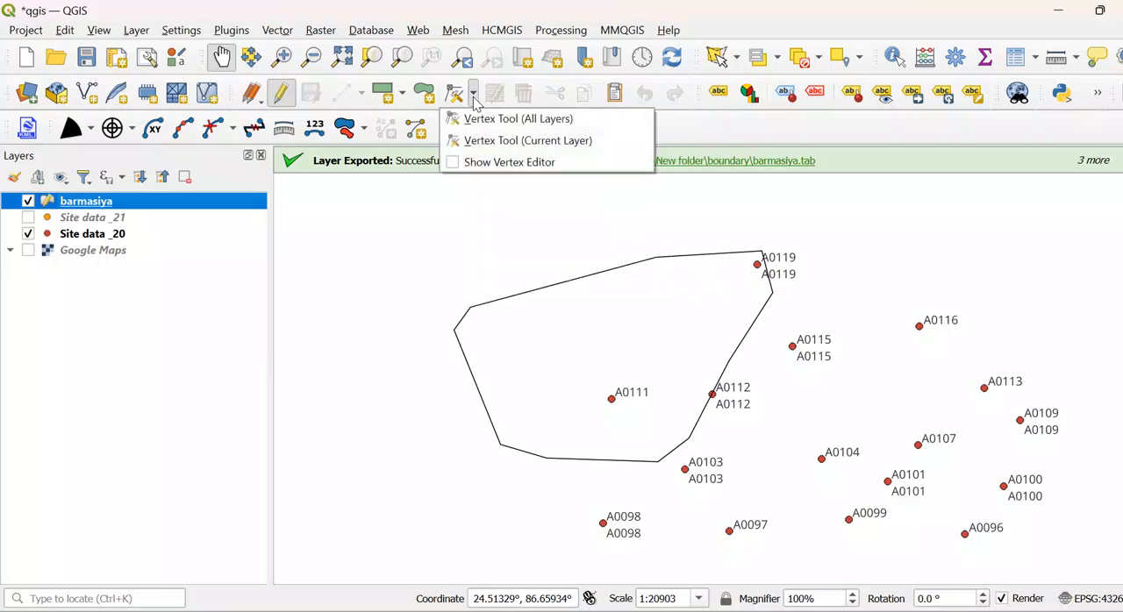
pyautogui.click(506, 147)
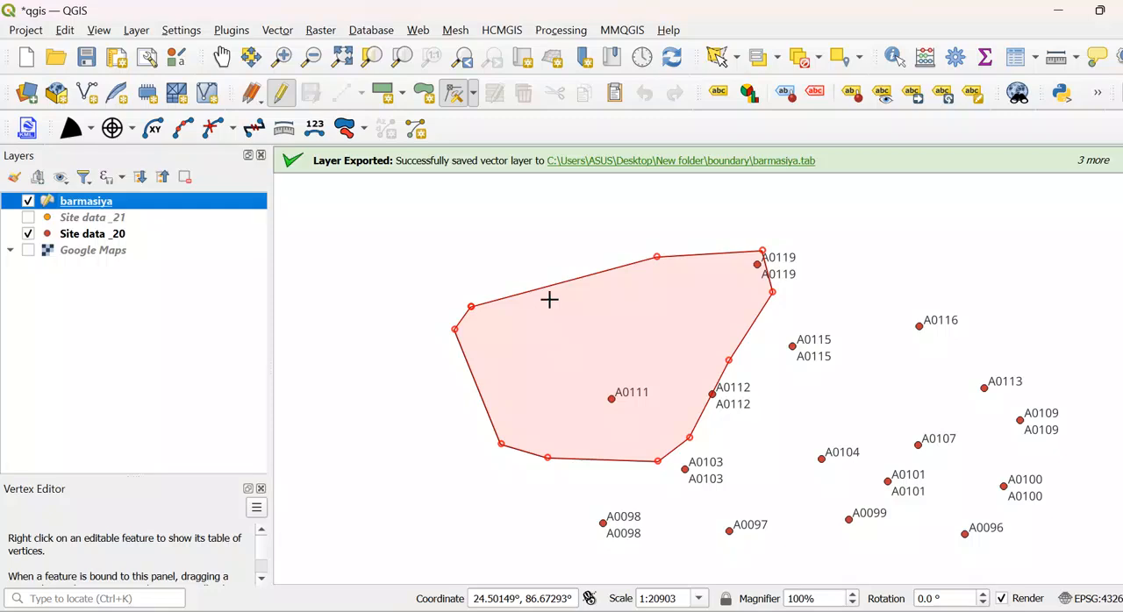
pyautogui.click(728, 361)
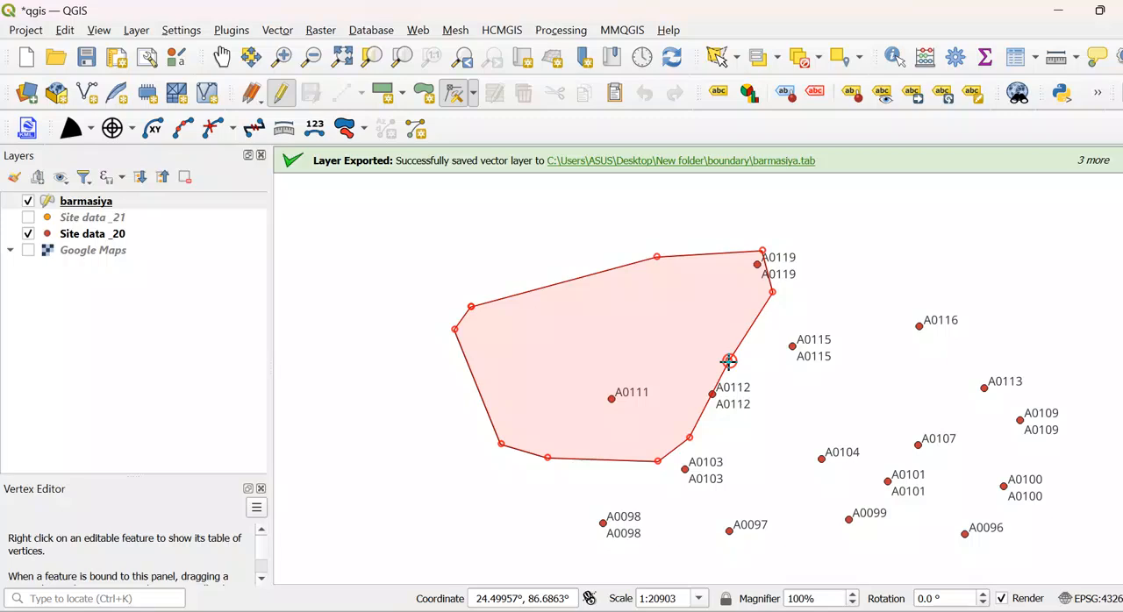
pyautogui.click(687, 342)
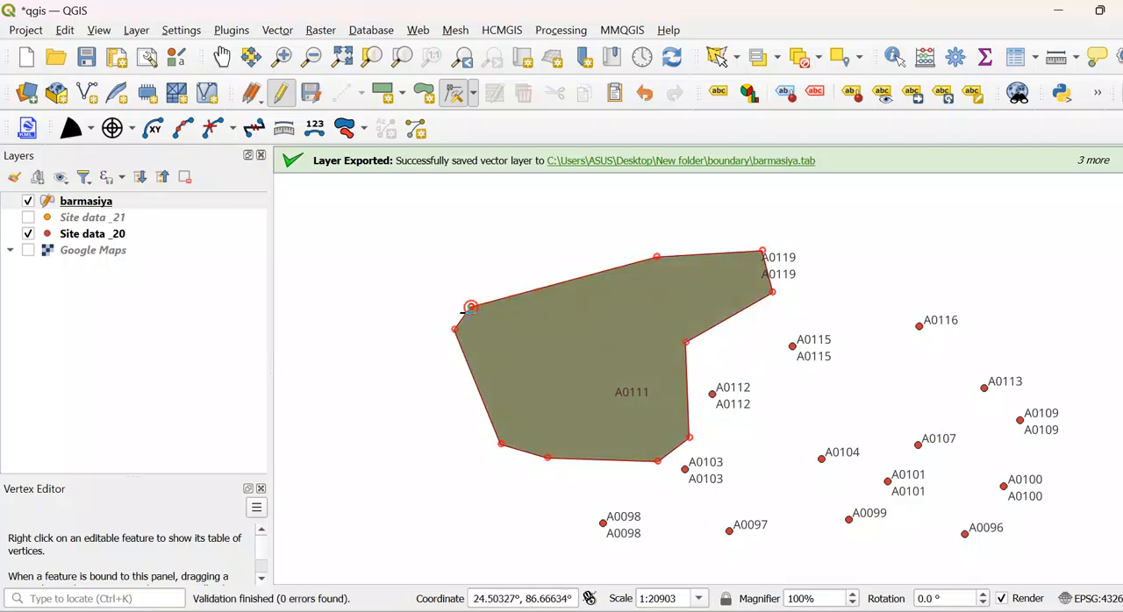
pyautogui.click(471, 308)
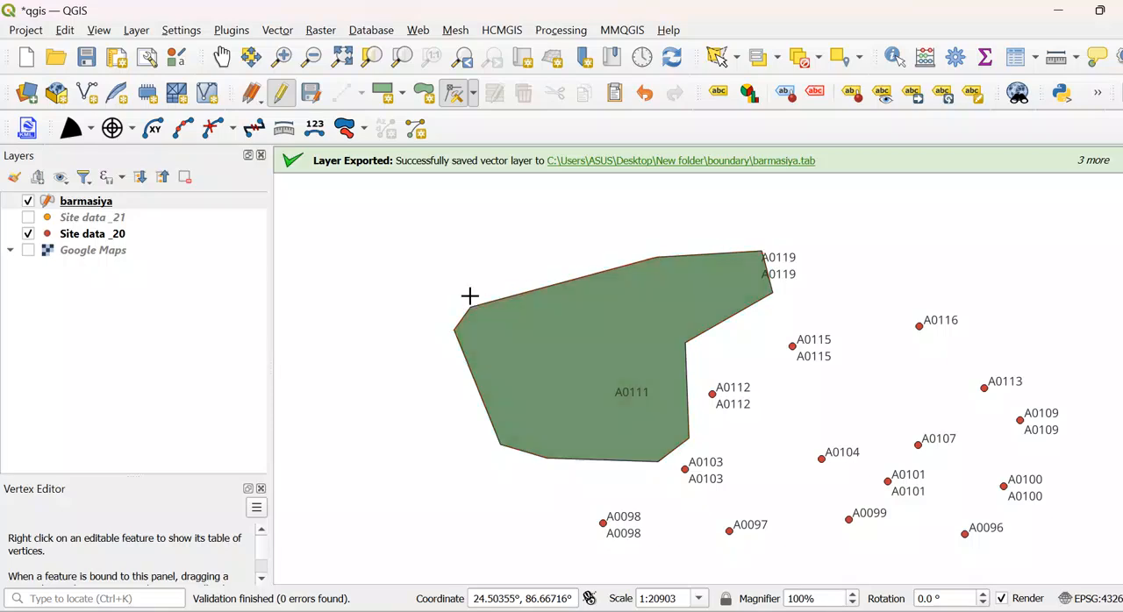
pyautogui.click(448, 237)
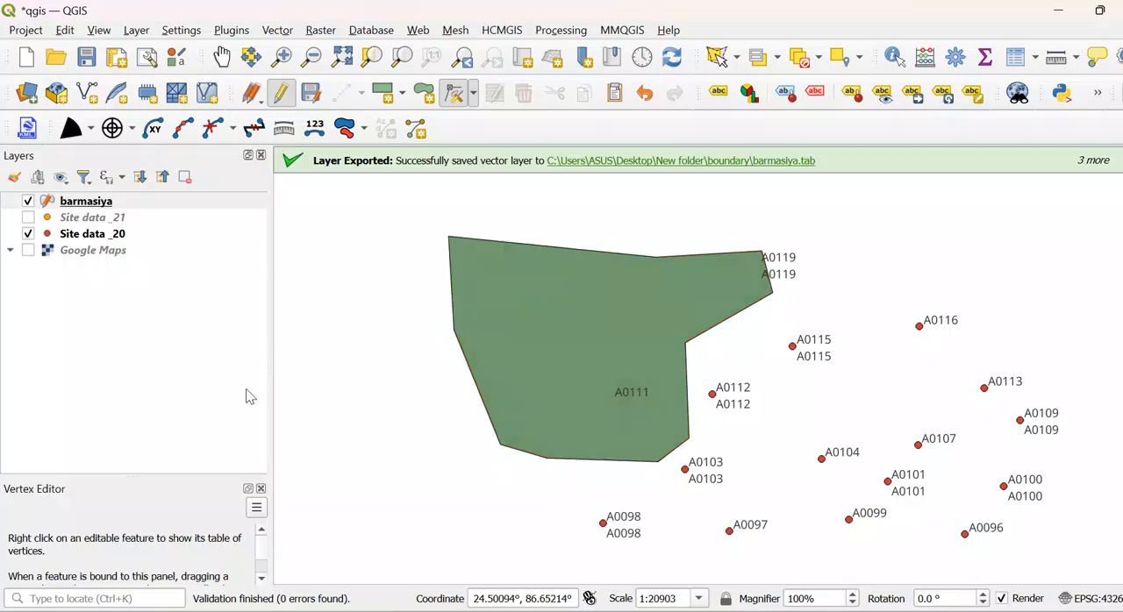
pyautogui.click(260, 488)
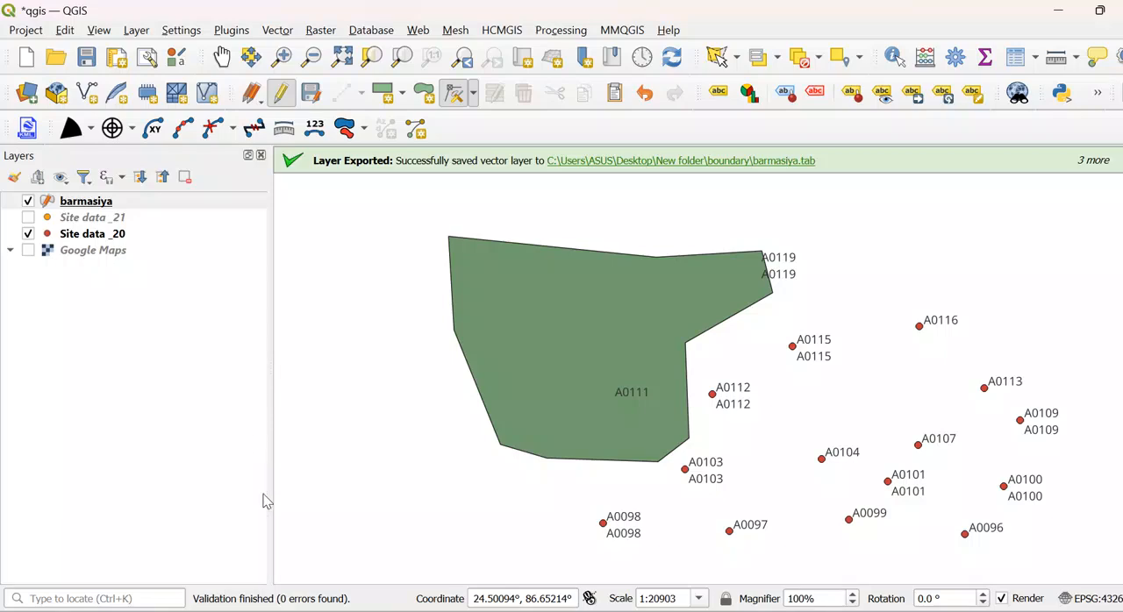
pyautogui.click(473, 94)
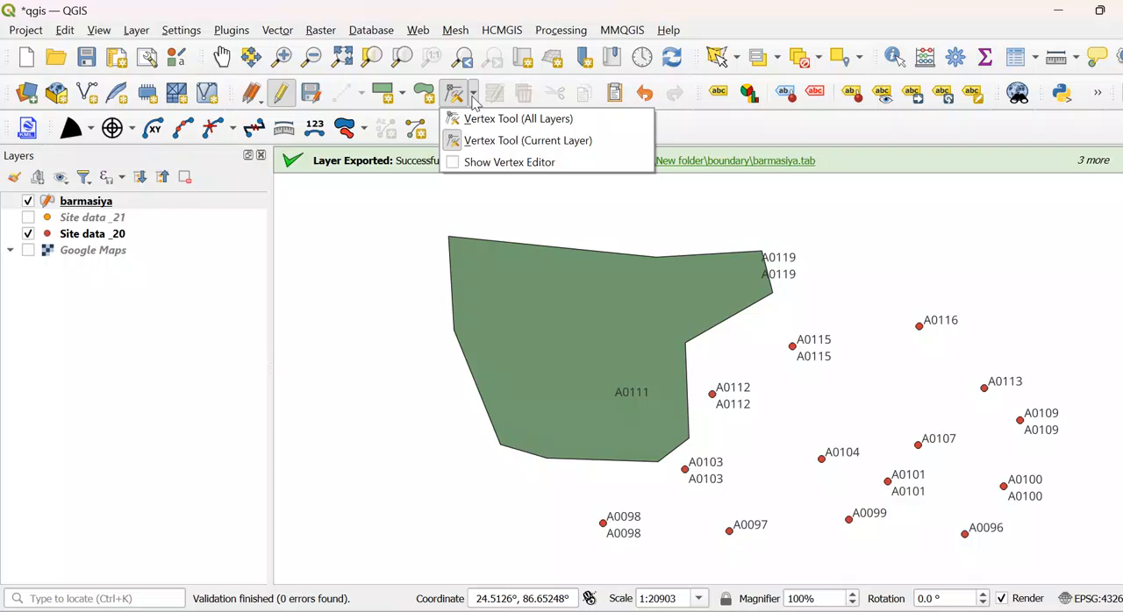
pyautogui.click(202, 307)
pyautogui.rightClick(76, 208)
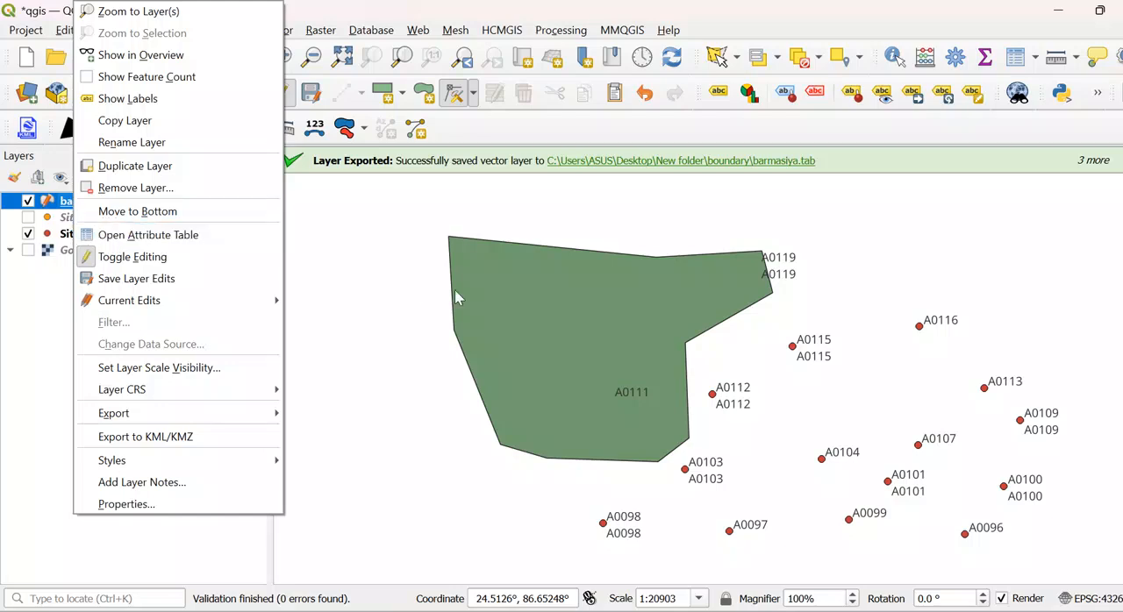
pyautogui.click(383, 345)
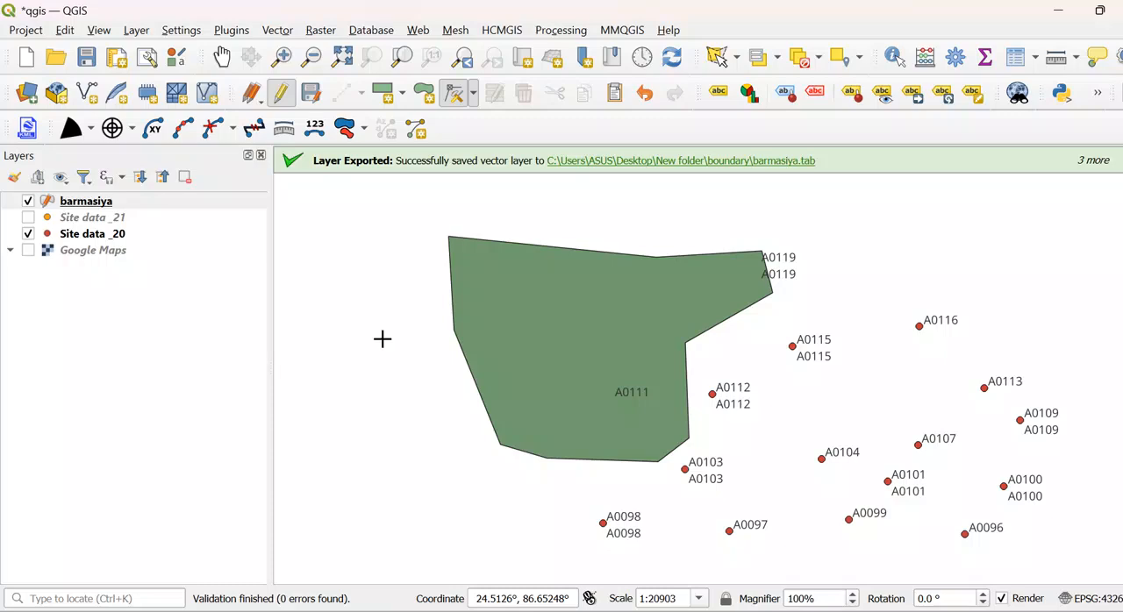
pyautogui.click(475, 96)
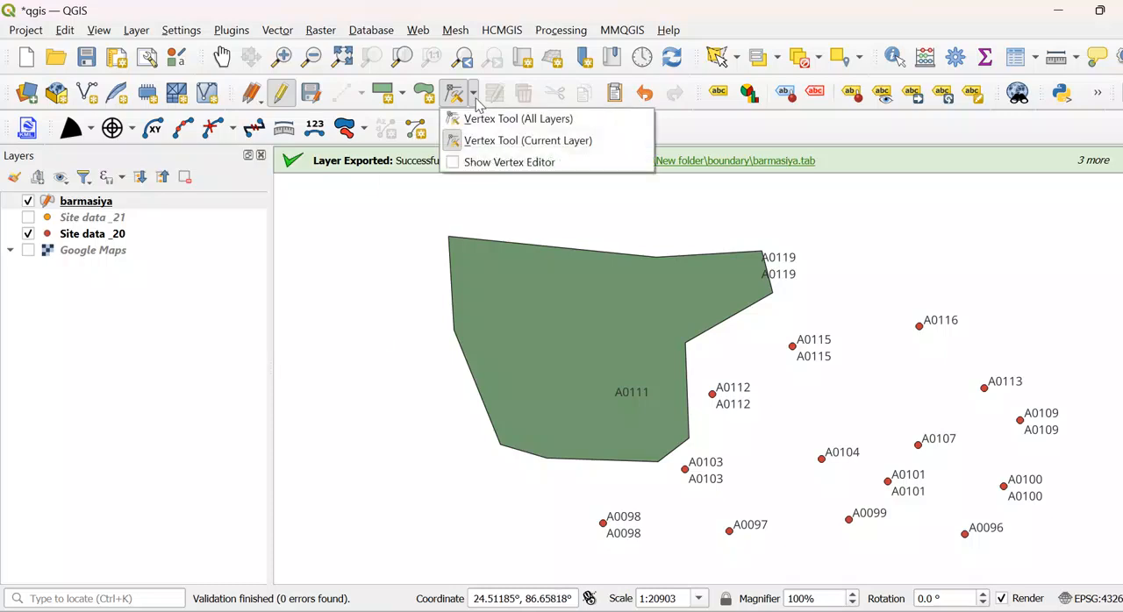
pyautogui.click(312, 303)
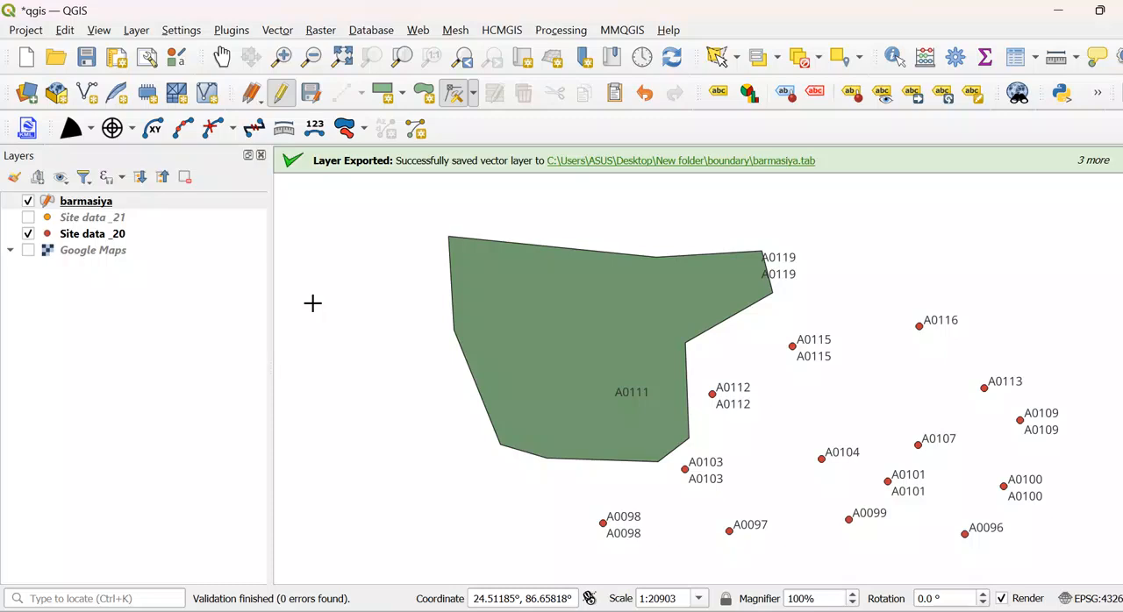